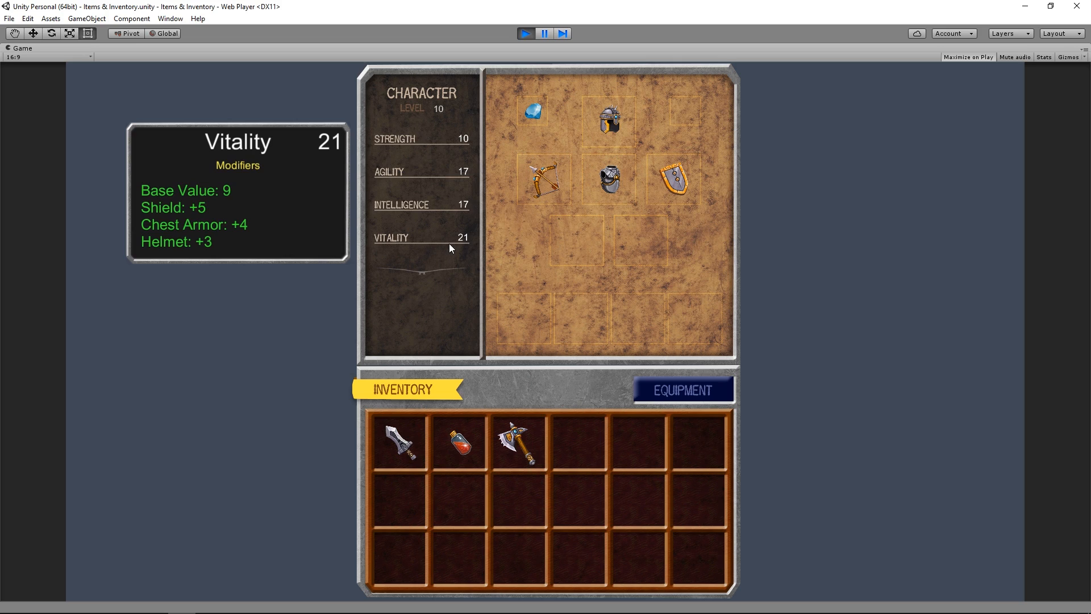
Step: Examine the stat and item tooltips in the running game, and open the Details sprite
{"action": "mouse_move", "coordinate": [448, 208]}
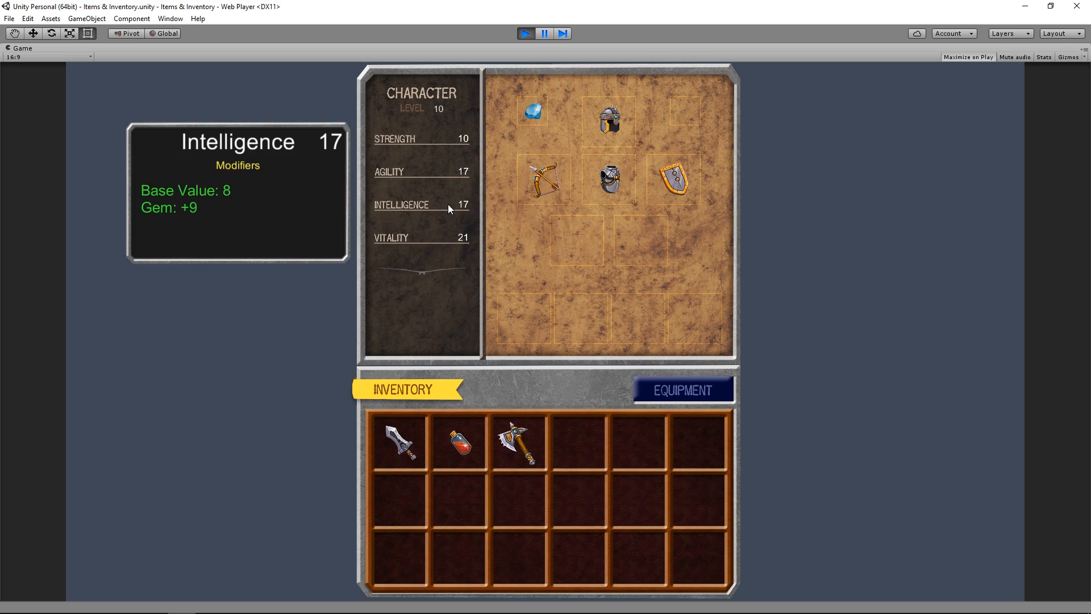
{"action": "mouse_move", "coordinate": [449, 178]}
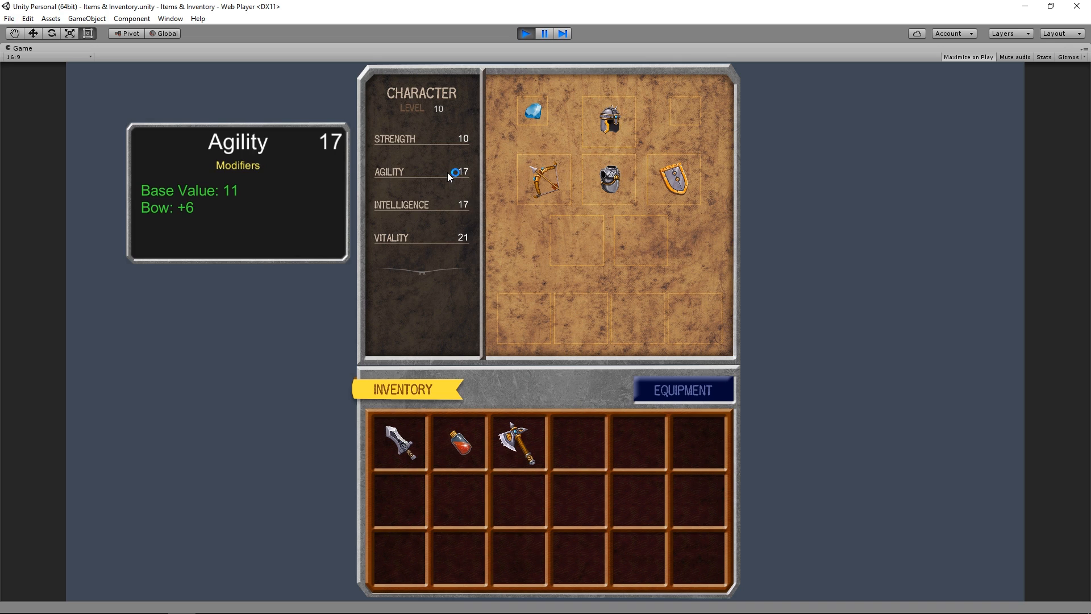
{"action": "mouse_move", "coordinate": [449, 140]}
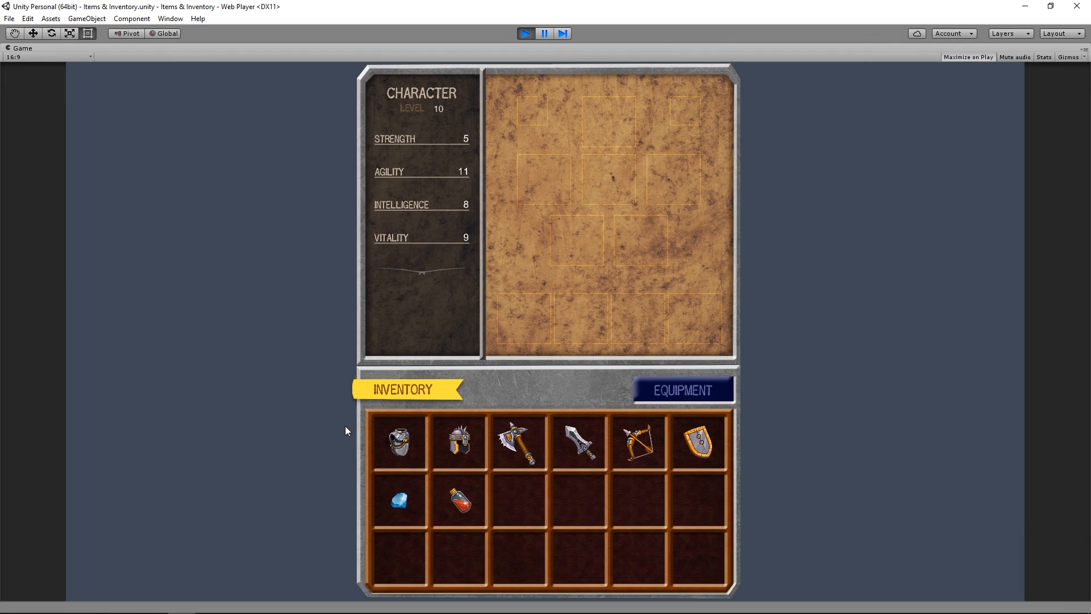
{"action": "mouse_move", "coordinate": [405, 440]}
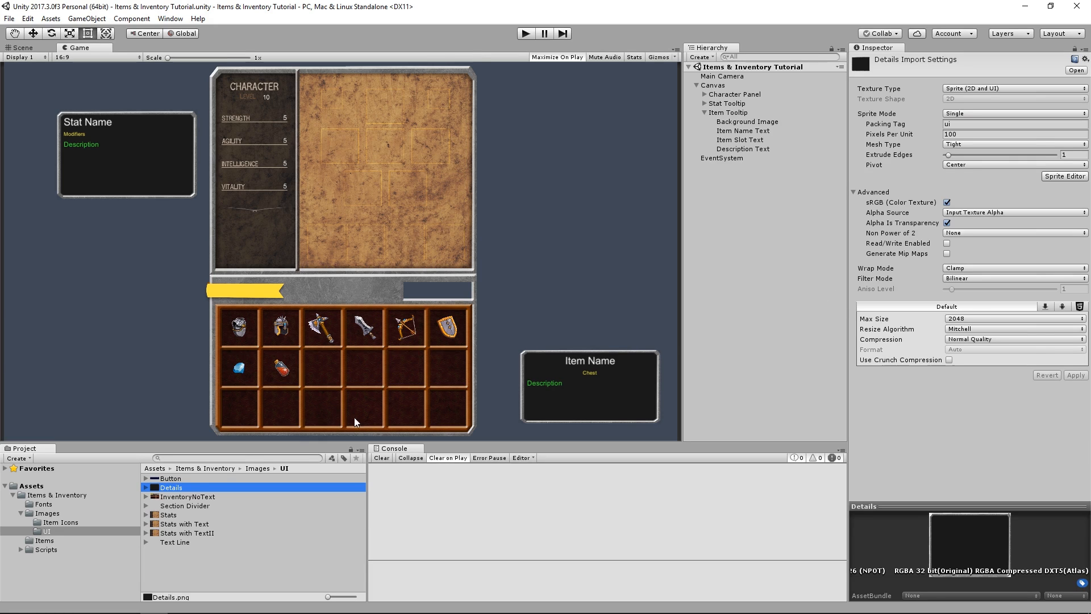
{"action": "double_click", "coordinate": [190, 487]}
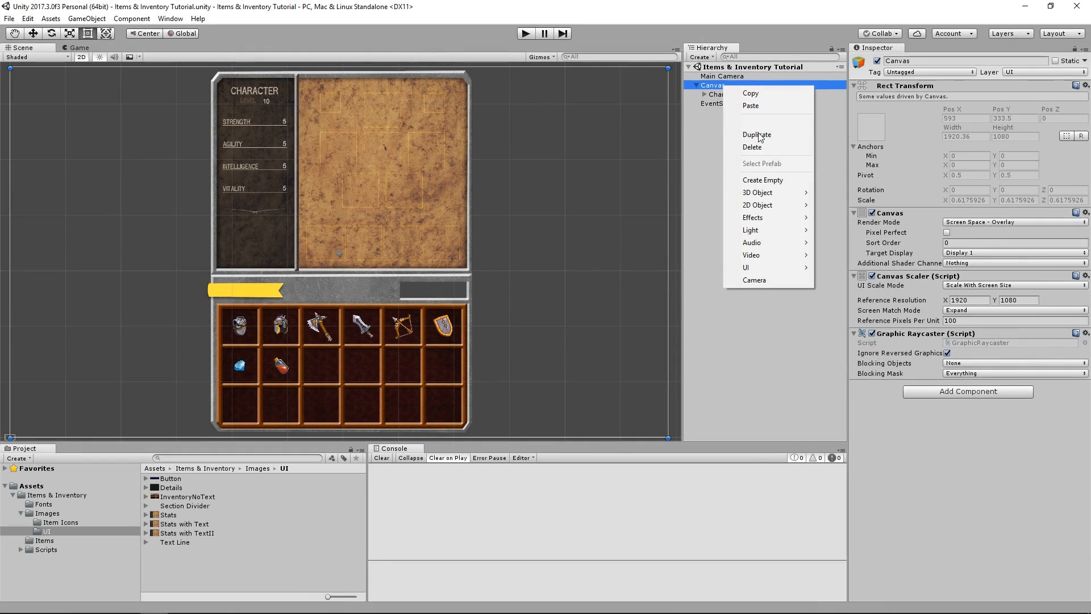
Step: Create an empty child object under the Canvas, name it Item Tooltip, and save the scene
{"action": "left_click", "coordinate": [767, 179]}
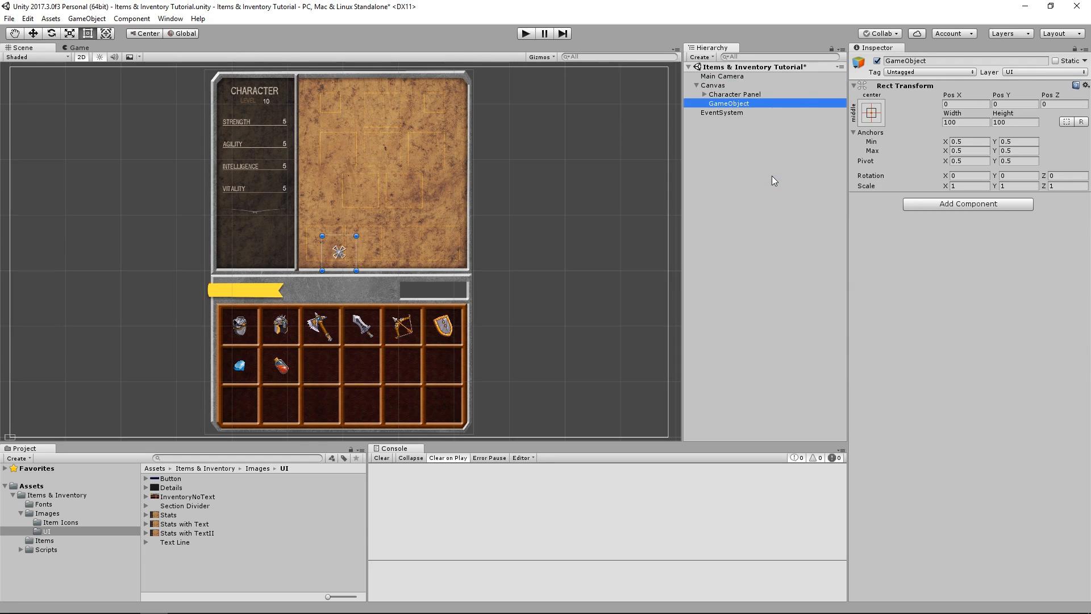
{"action": "type", "text": "I"}
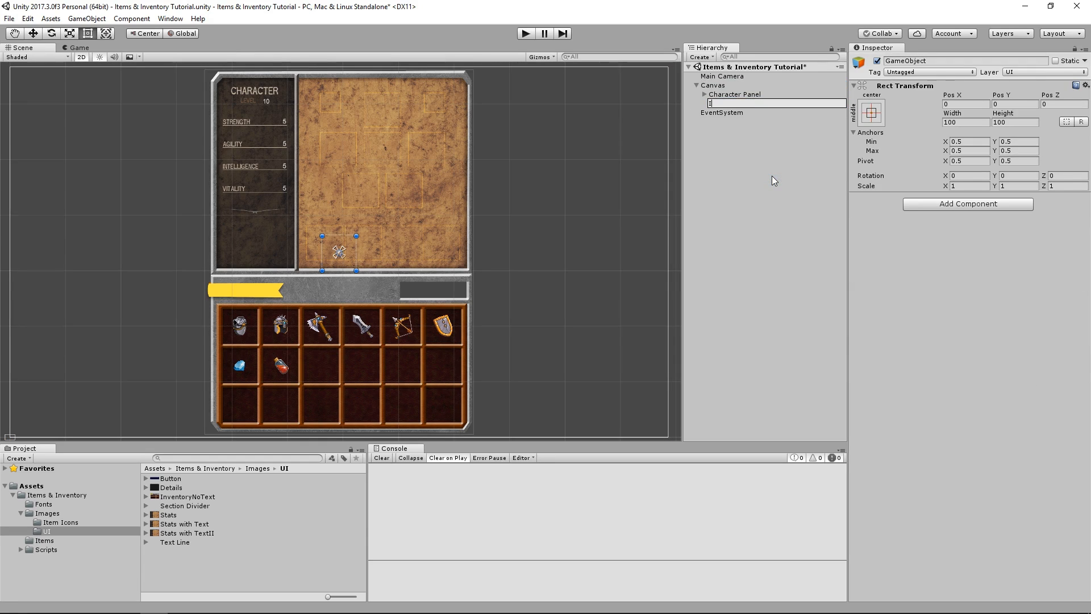
{"action": "type", "text": "tem Tooltip"}
{"action": "key", "text": "Return"}
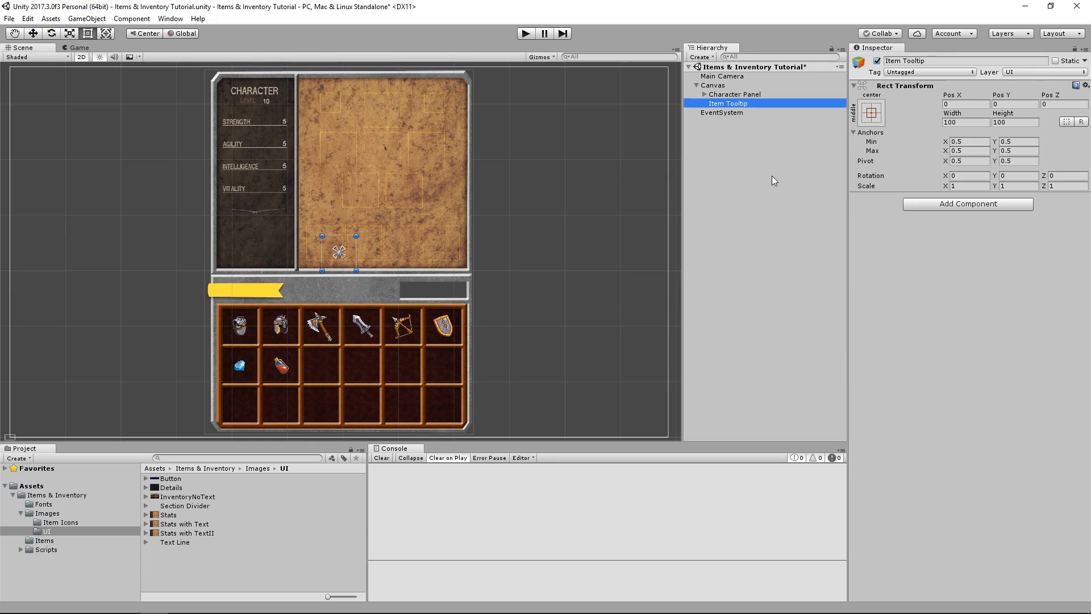
{"action": "key", "text": "ctrl+s"}
Step: Apply the bottom-right anchor preset to the Item Tooltip with pivot and position included, and save the scene
{"action": "left_click", "coordinate": [879, 119]}
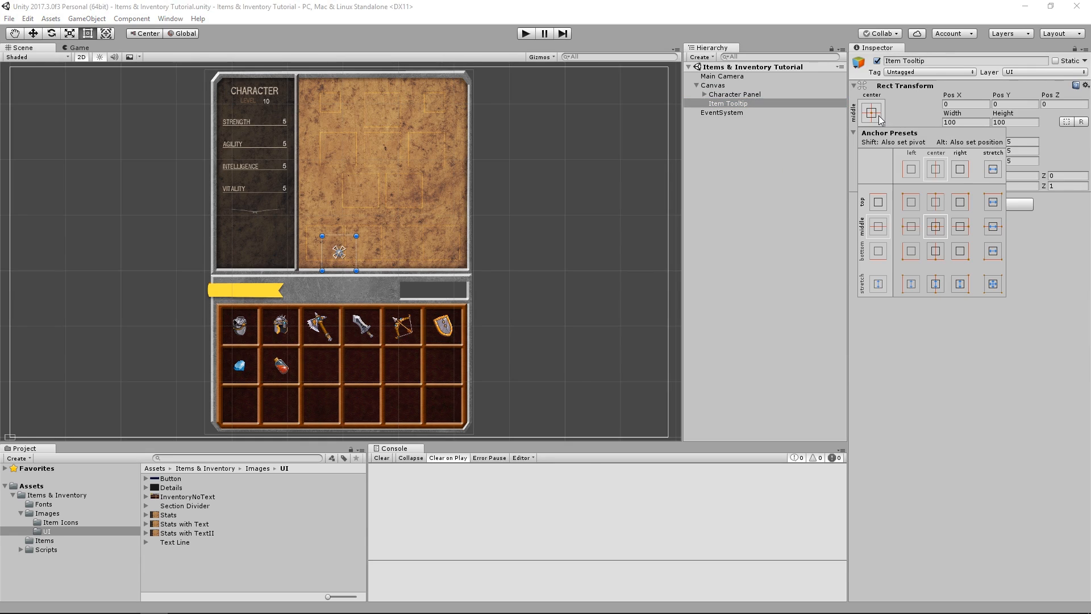
{"action": "left_click", "coordinate": [962, 257], "text": "alt+shift"}
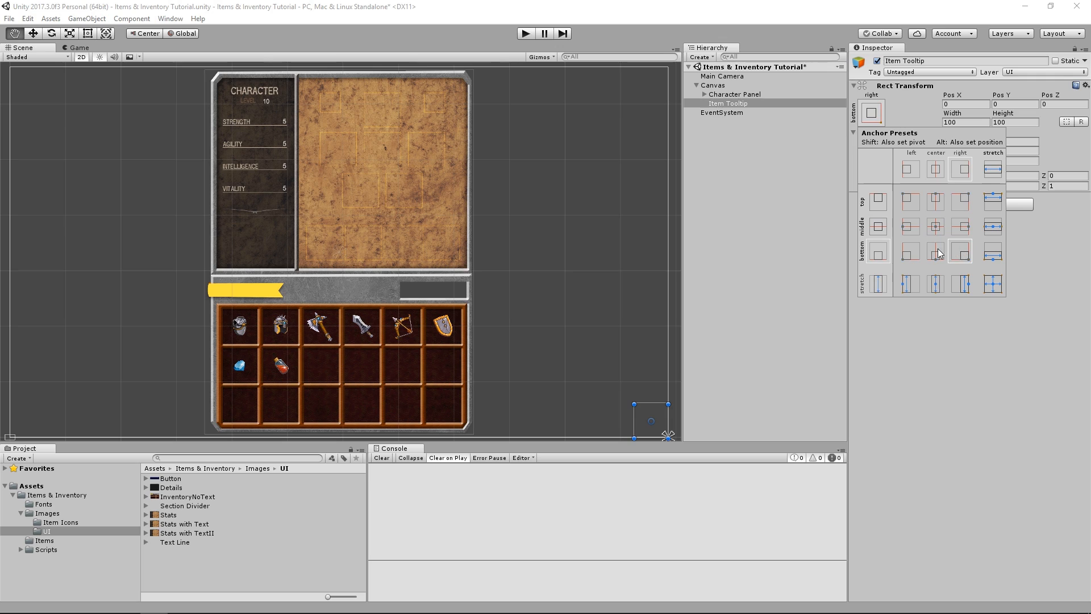
{"action": "key", "text": "t"}
{"action": "left_click", "coordinate": [806, 238]}
{"action": "key", "text": "ctrl+s"}
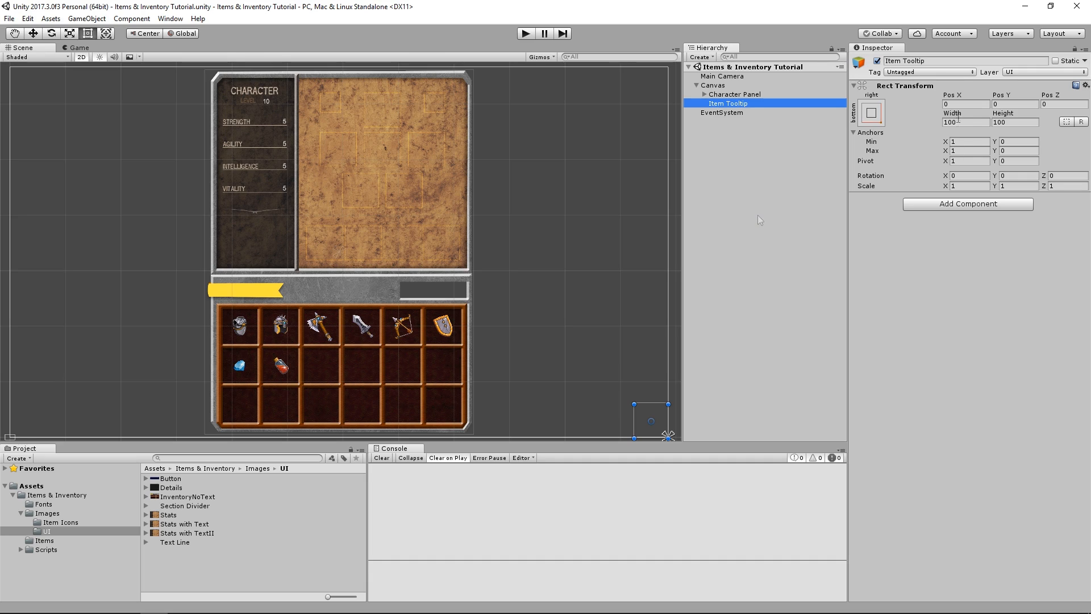
Step: Set the Item Tooltip's width and height to 400, Pos X to -50 and Pos Y to 50, and save the scene
{"action": "left_click_drag", "start_coordinate": [958, 119], "coordinate": [533, 208]}
{"action": "left_click_drag", "start_coordinate": [998, 115], "coordinate": [561, 159]}
{"action": "left_click", "coordinate": [958, 104]}
{"action": "type", "text": "-50"}
{"action": "key", "text": "Tab"}
{"action": "type", "text": "50"}
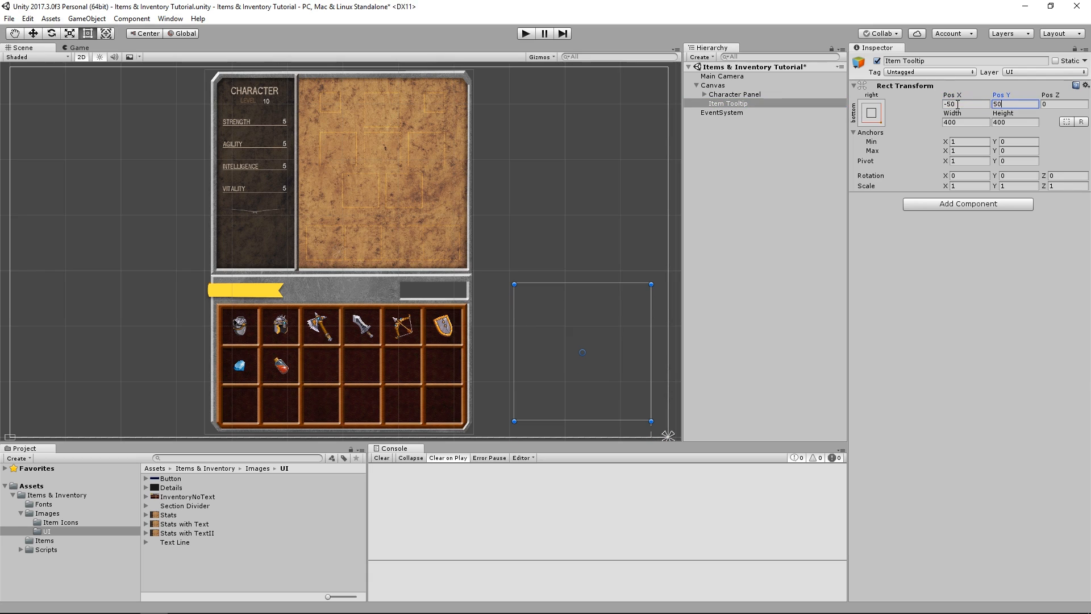
{"action": "key", "text": "Return"}
{"action": "key", "text": "ctrl+s"}
{"action": "left_click", "coordinate": [973, 102]}
{"action": "left_click", "coordinate": [1015, 105]}
{"action": "left_click", "coordinate": [970, 104]}
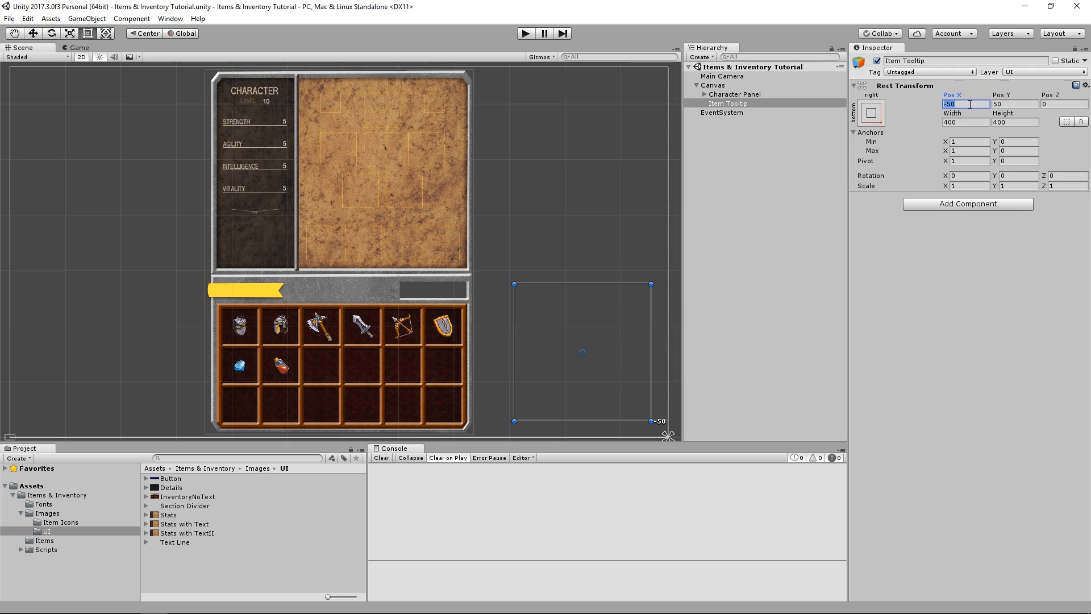
{"action": "left_click", "coordinate": [968, 104]}
{"action": "left_click", "coordinate": [611, 315]}
{"action": "left_click", "coordinate": [1000, 104]}
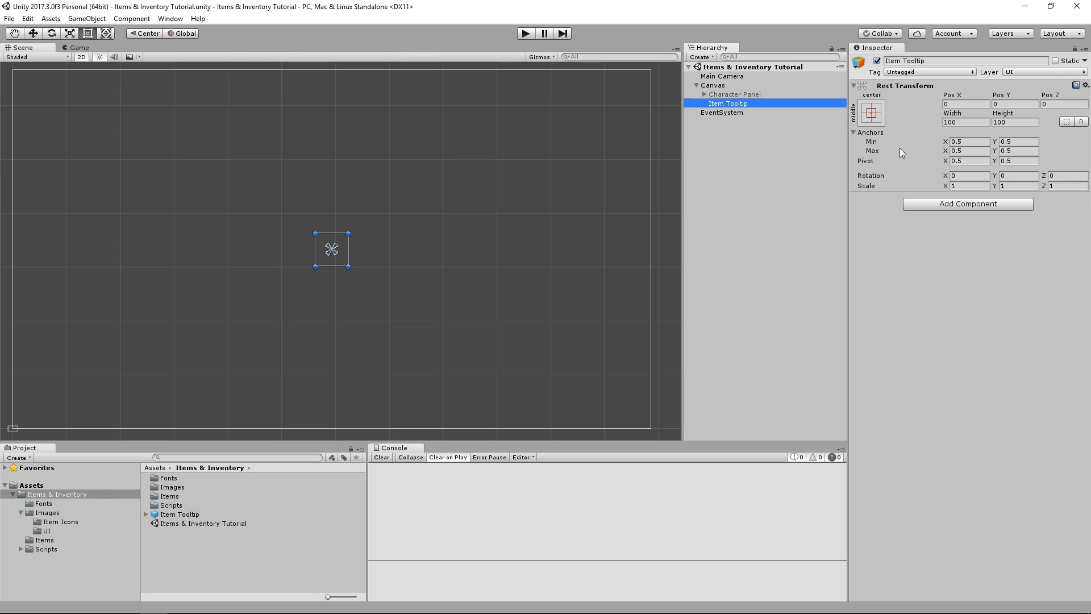
Step: Examine the Item Tooltip's anchor presets and its pivot X and Y fields
{"action": "left_click", "coordinate": [871, 113]}
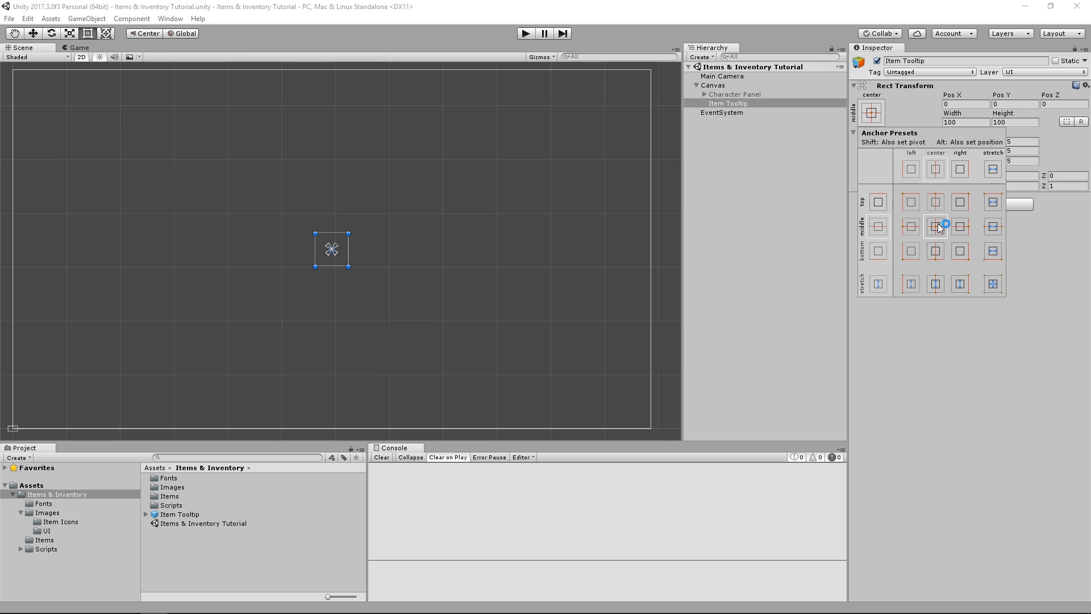
{"action": "key", "text": "shift"}
{"action": "left_click", "coordinate": [892, 124]}
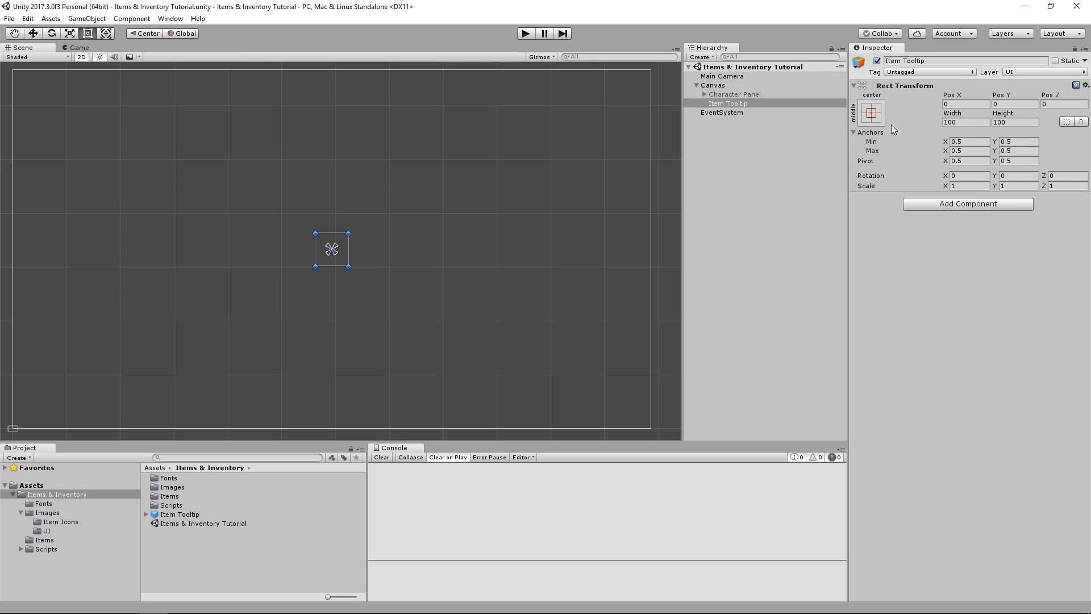
{"action": "left_click", "coordinate": [1023, 162]}
{"action": "left_click", "coordinate": [986, 160]}
{"action": "left_click", "coordinate": [979, 162]}
{"action": "left_click", "coordinate": [1010, 163]}
{"action": "left_click", "coordinate": [967, 163]}
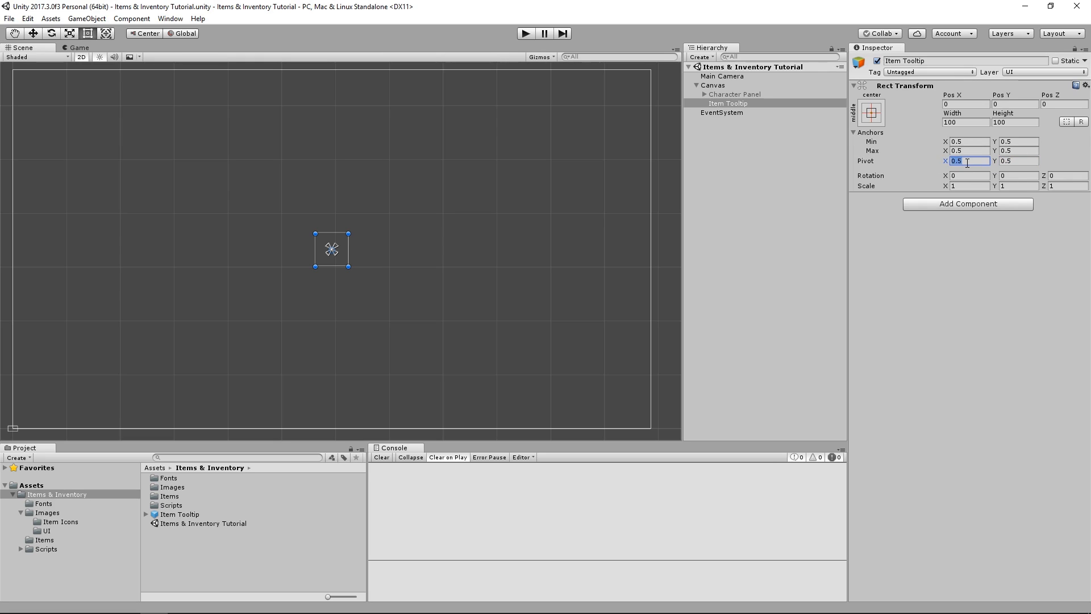
Step: Try the bottom-right anchor preset with pivot on the Item Tooltip, and return its anchors to middle-center
{"action": "left_click", "coordinate": [875, 116]}
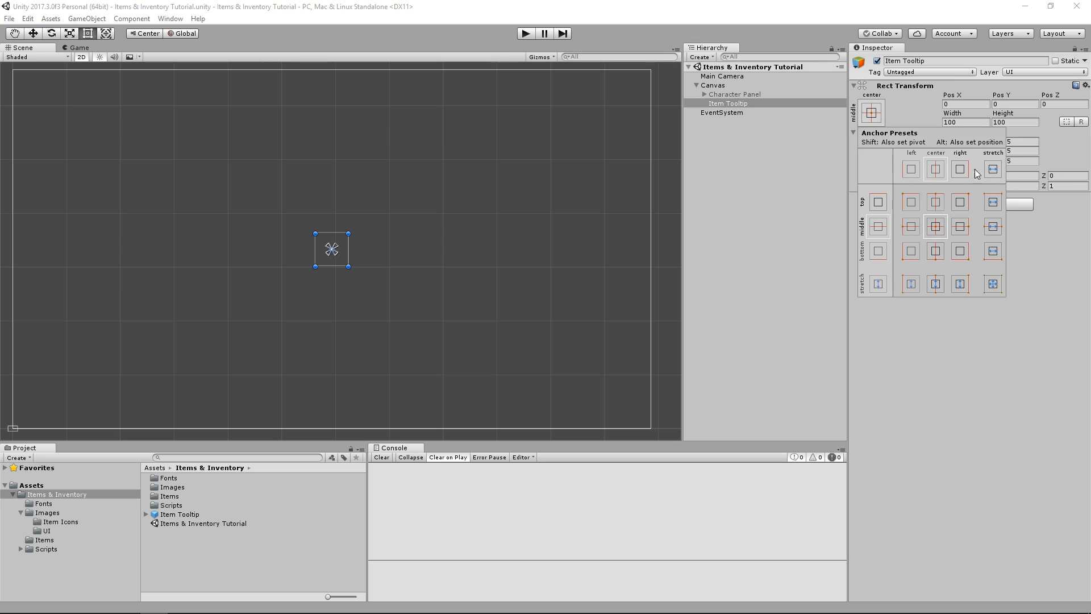
{"action": "left_click", "coordinate": [960, 253]}
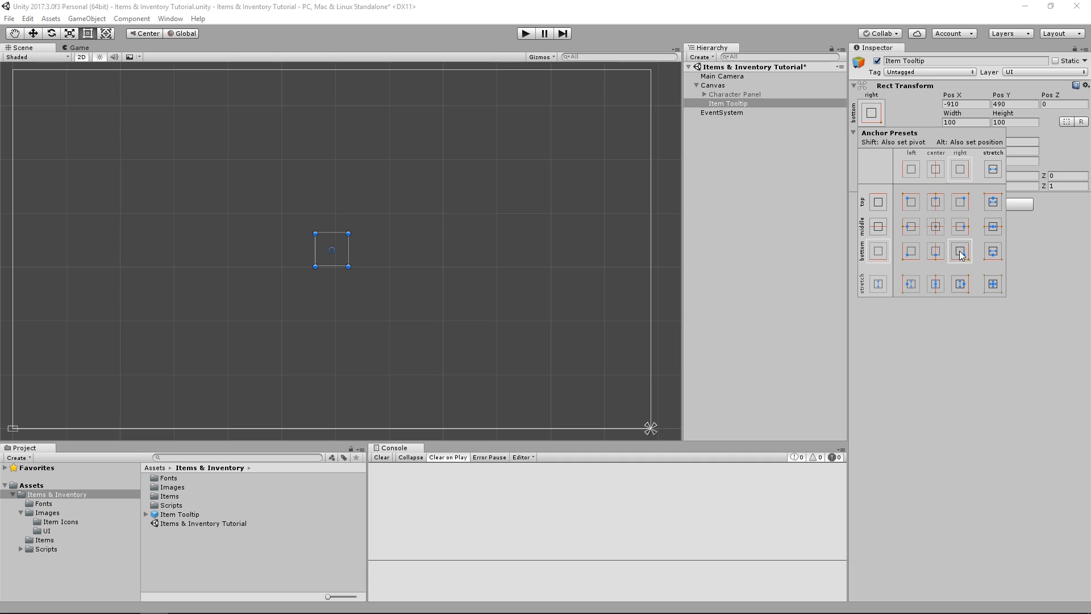
{"action": "left_click", "coordinate": [936, 227]}
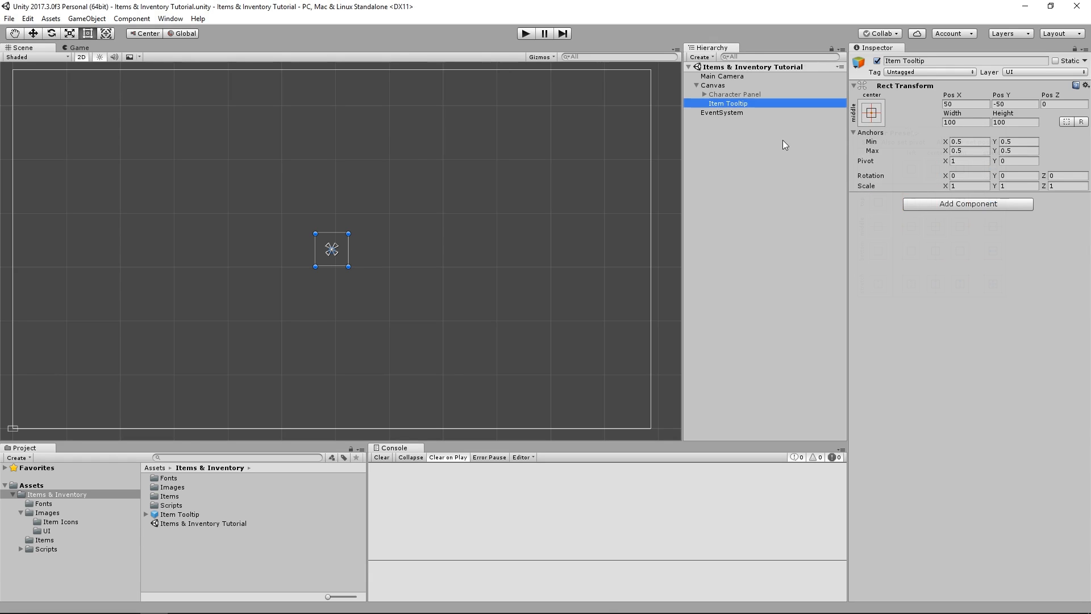
Step: Set the Item Tooltip's Pos X and Pos Y to 0
{"action": "left_click", "coordinate": [964, 104]}
{"action": "type", "text": "0"}
{"action": "key", "text": "Tab"}
{"action": "type", "text": "0"}
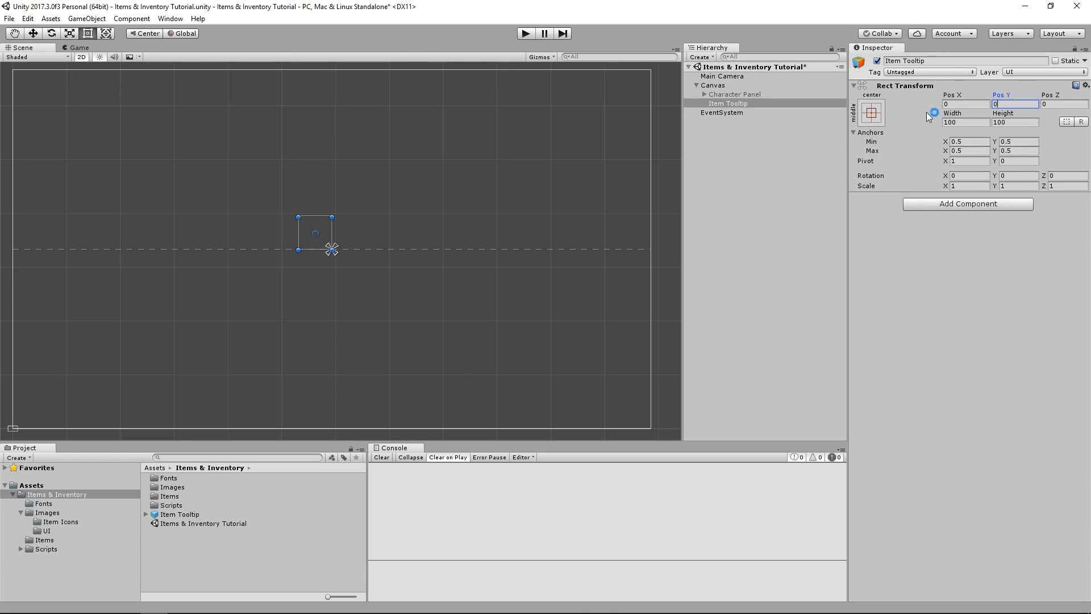
{"action": "left_click", "coordinate": [744, 104]}
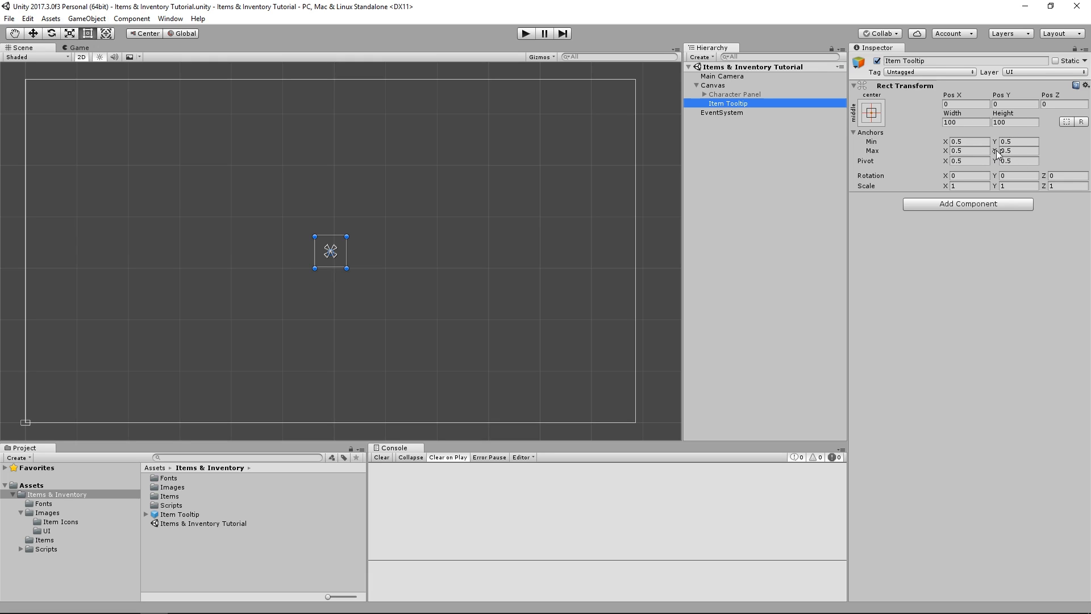
Step: Set the Item Tooltip's pivot X to 1 and switch the tool handle position from Center to Pivot
{"action": "left_click", "coordinate": [978, 161]}
{"action": "type", "text": "1"}
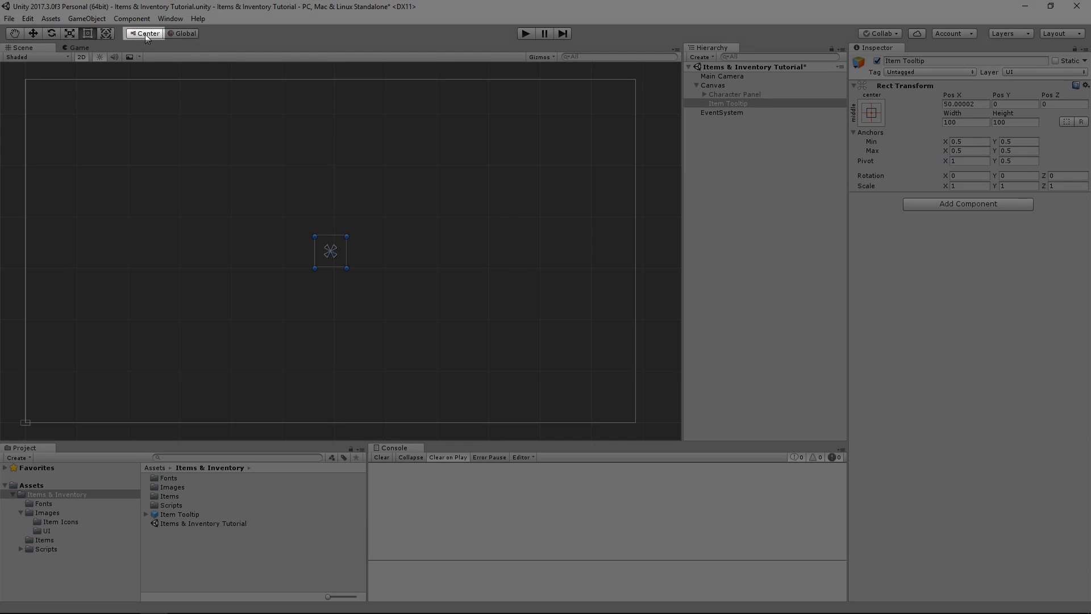
{"action": "left_click", "coordinate": [145, 34]}
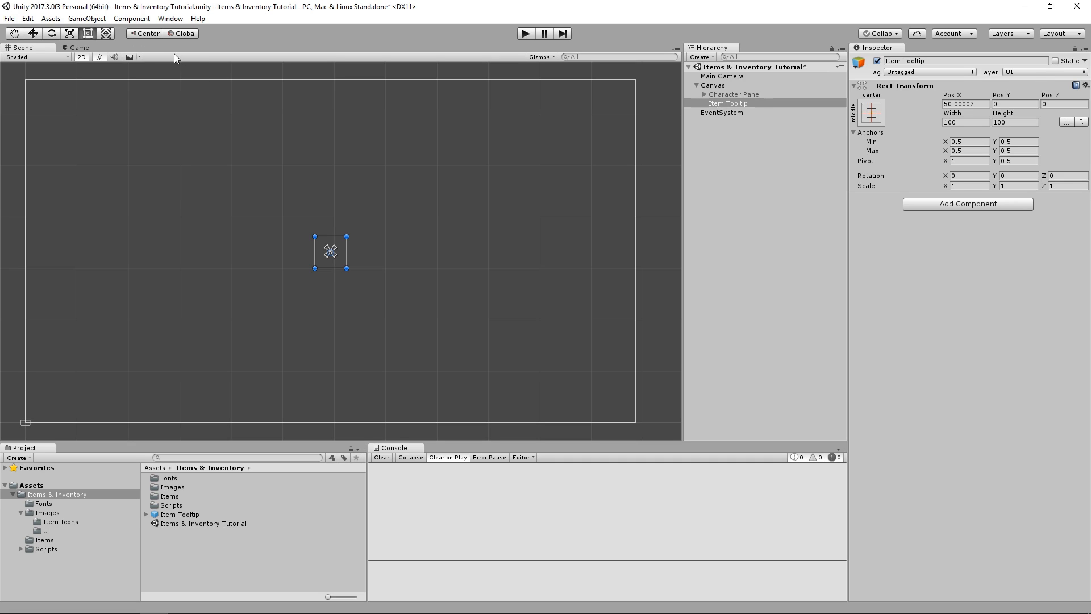
{"action": "left_click", "coordinate": [147, 36]}
{"action": "left_click", "coordinate": [956, 163]}
{"action": "left_click", "coordinate": [795, 198]}
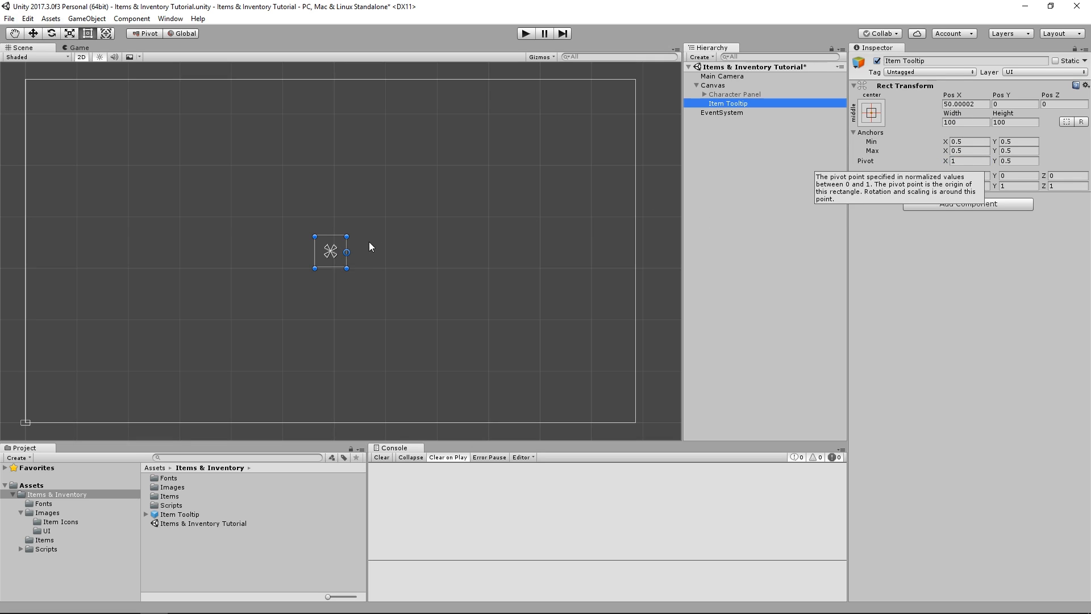
Step: Set the Item Tooltip's pivot X and Y to 0
{"action": "left_click", "coordinate": [986, 161]}
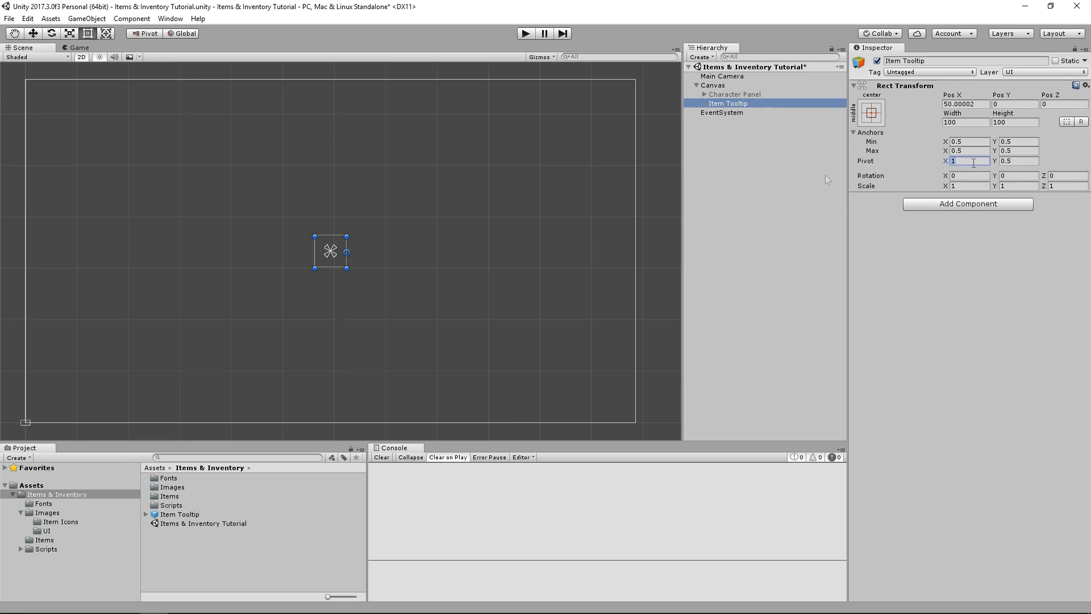
{"action": "type", "text": "0"}
{"action": "left_click", "coordinate": [1035, 162]}
{"action": "type", "text": "0"}
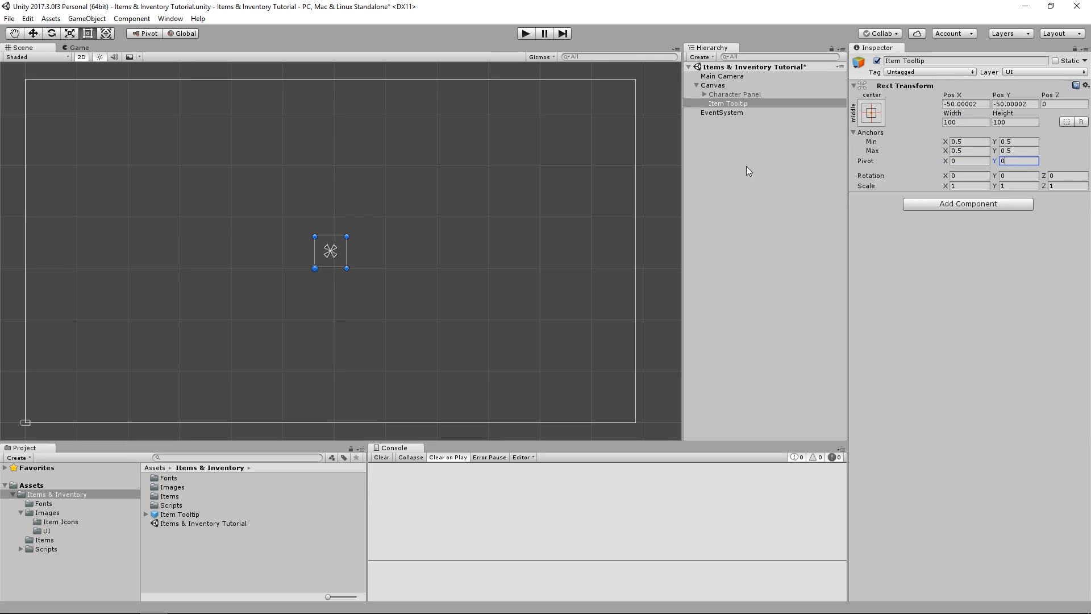
Step: Set the Item Tooltip's pivot Y and X to 1
{"action": "left_click", "coordinate": [741, 104]}
{"action": "left_click", "coordinate": [1005, 160]}
{"action": "type", "text": "1"}
{"action": "left_click", "coordinate": [971, 162]}
{"action": "type", "text": "1"}
Step: Adjust the Item Tooltip's pivot X and Y to 0.7 each
{"action": "type", "text": "4.8"}
{"action": "left_click_drag", "start_coordinate": [951, 158], "coordinate": [945, 159]}
{"action": "left_click", "coordinate": [996, 161]}
{"action": "left_click_drag", "start_coordinate": [995, 158], "coordinate": [1007, 160]}
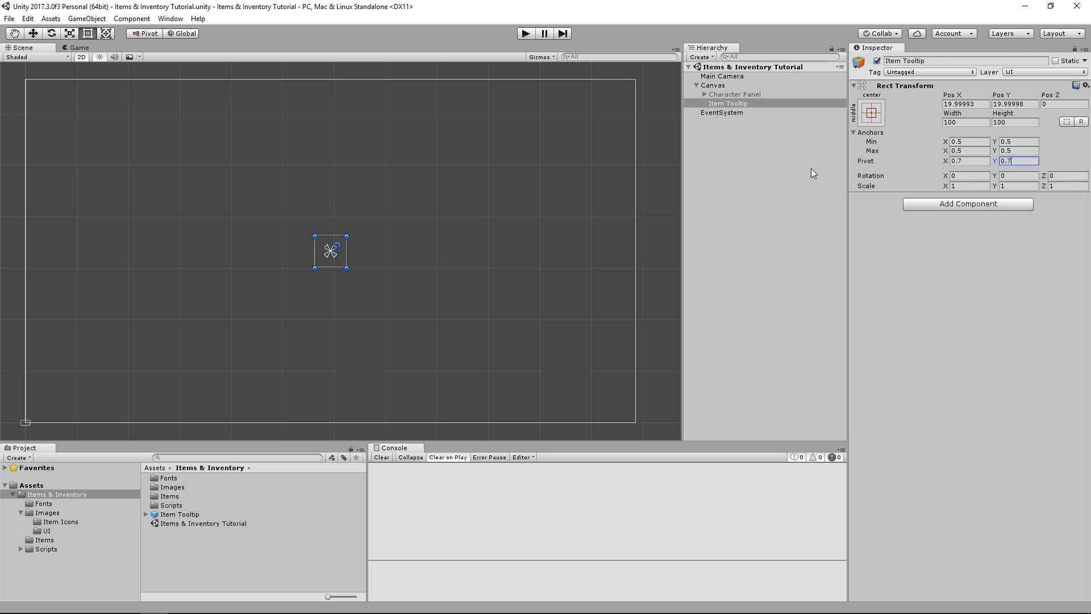
Step: Try a pivot value of 2 on the Item Tooltip and rotate it about the Z axis
{"action": "left_click_drag", "start_coordinate": [946, 162], "coordinate": [980, 159]}
{"action": "type", "text": "2"}
{"action": "left_click", "coordinate": [749, 200]}
{"action": "left_click_drag", "start_coordinate": [1044, 177], "coordinate": [336, 215]}
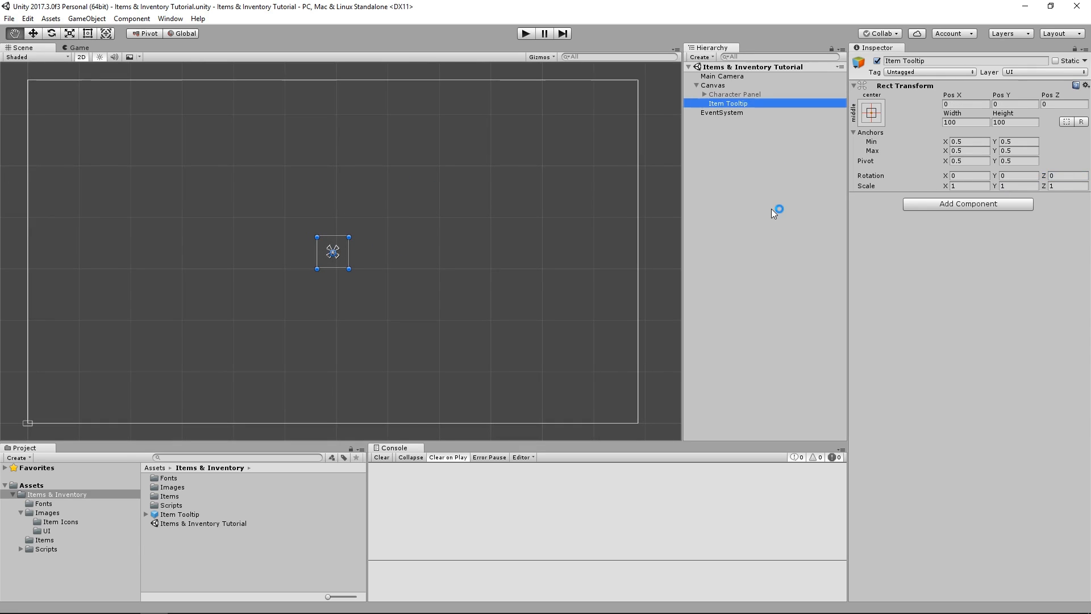
Step: Compare the Rect Transform settings of the Canvas and the Item Tooltip, and open the tooltip's anchor presets
{"action": "key", "text": "t"}
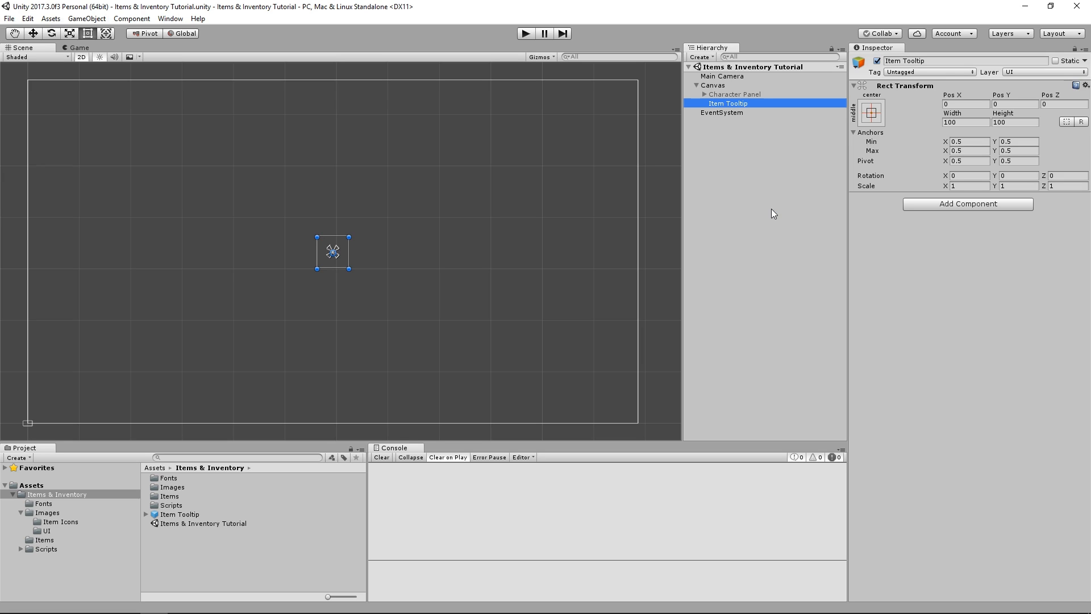
{"action": "left_click", "coordinate": [717, 86]}
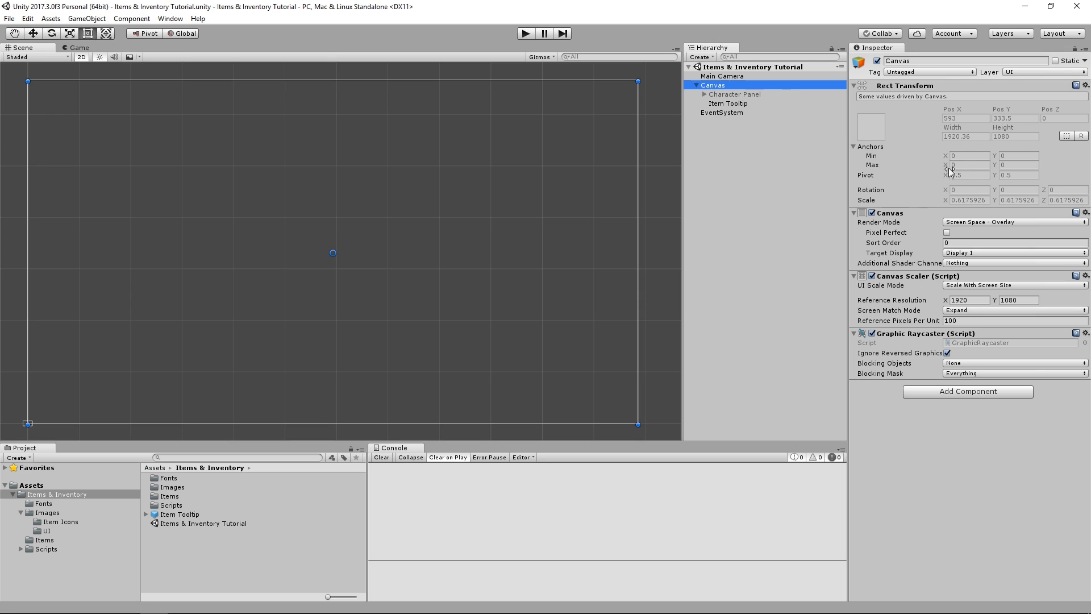
{"action": "left_click", "coordinate": [728, 103]}
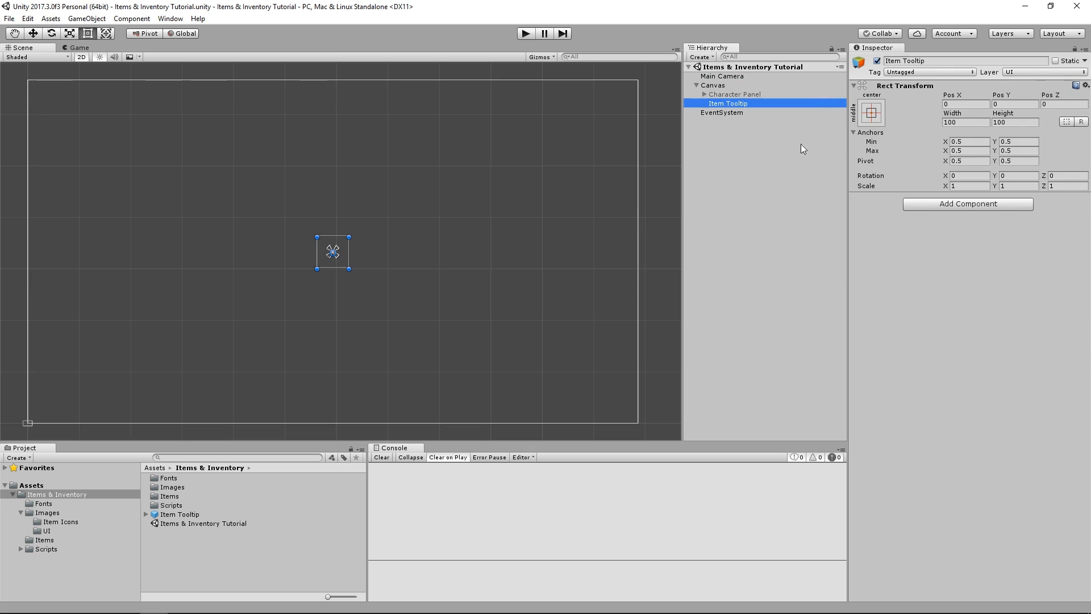
{"action": "left_click", "coordinate": [727, 85]}
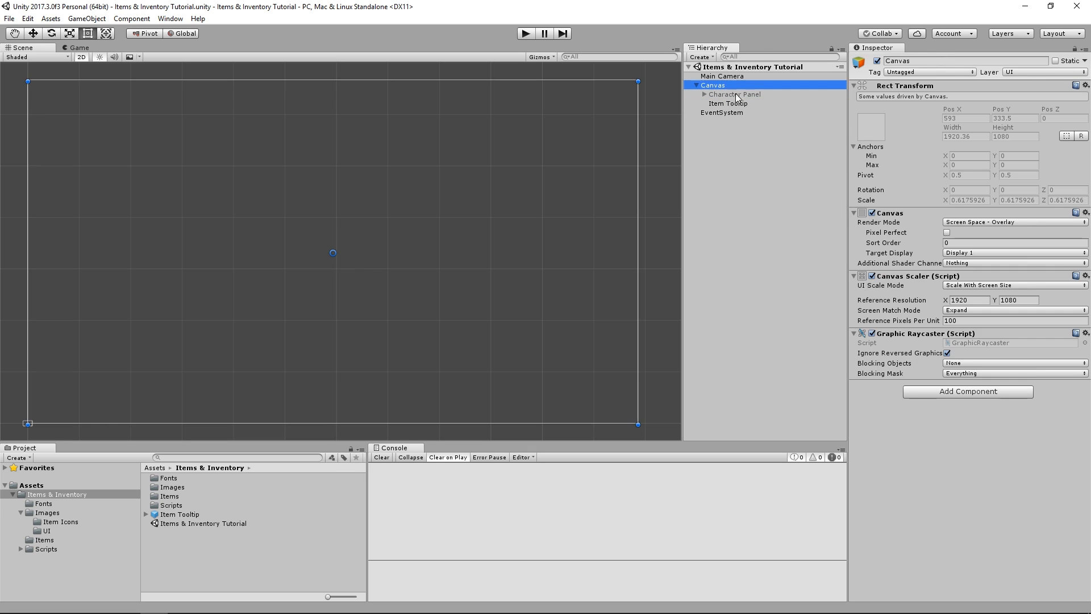
{"action": "left_click", "coordinate": [752, 106]}
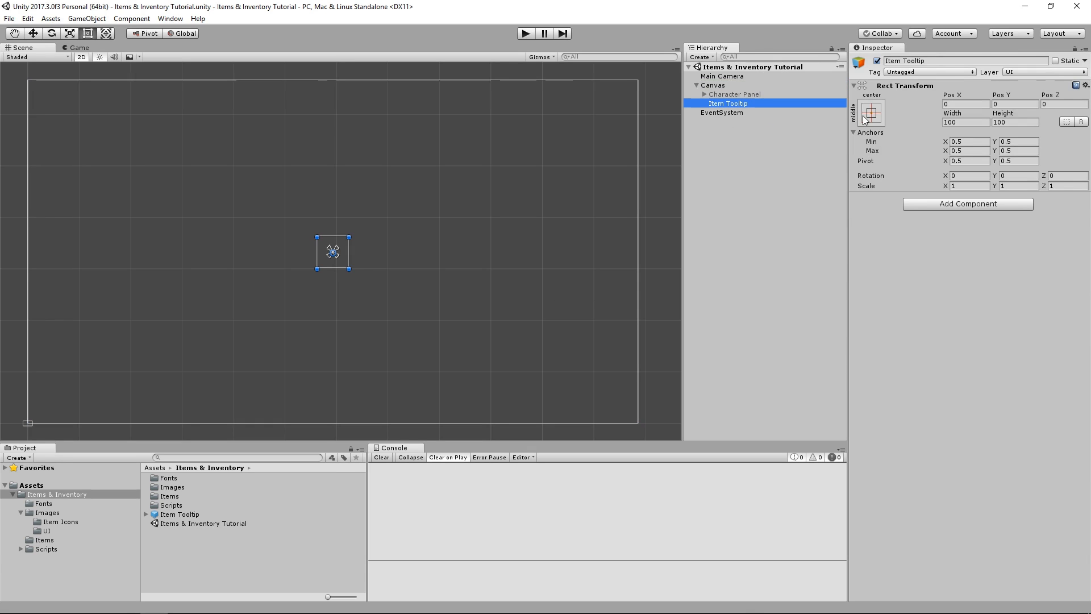
{"action": "left_click", "coordinate": [871, 113]}
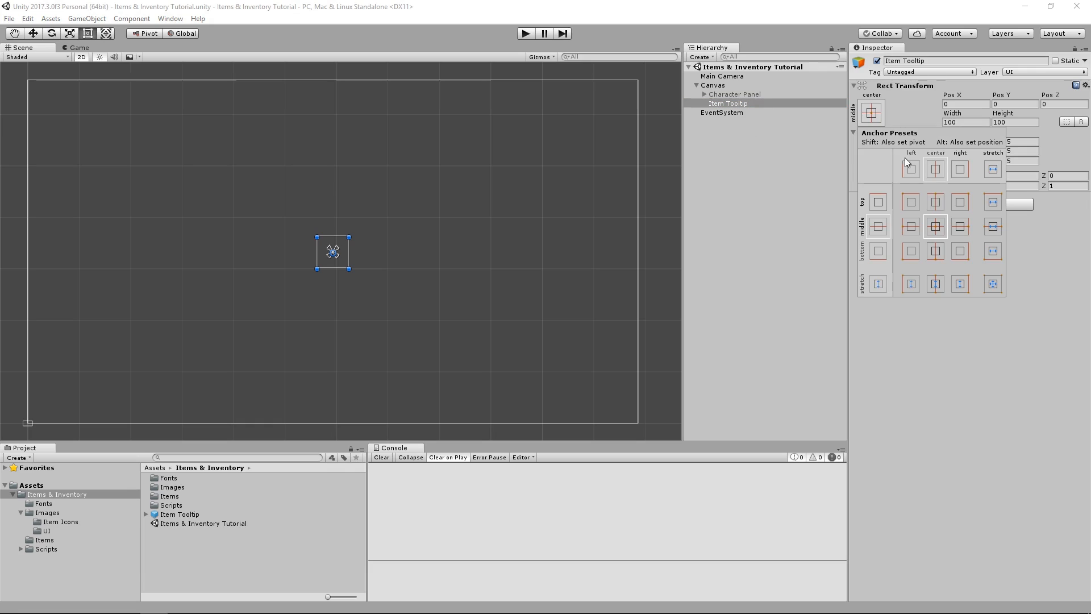
Step: Anchor the Item Tooltip to the canvas's bottom-right corner, set its Pos X and Pos Y to 0, and save the scene
{"action": "left_click", "coordinate": [960, 252]}
{"action": "left_click", "coordinate": [993, 330]}
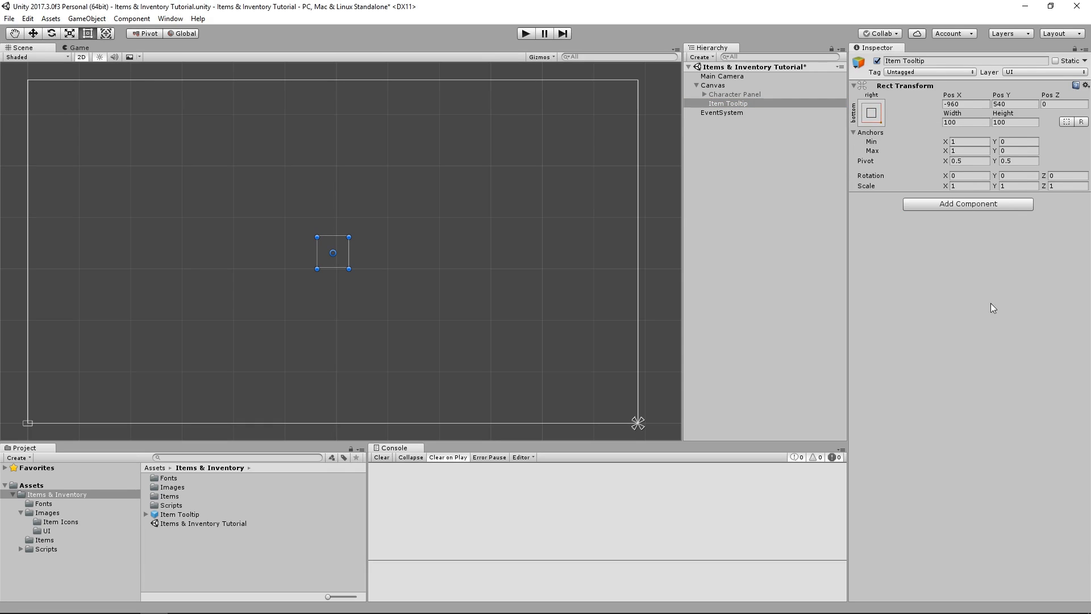
{"action": "left_click", "coordinate": [969, 106]}
{"action": "type", "text": "0"}
{"action": "key", "text": "Tab"}
{"action": "type", "text": "0"}
{"action": "key", "text": "Return"}
{"action": "key", "text": "ctrl+s"}
Step: Apply the bottom-right anchor preset to the Item Tooltip with its matching pivot, and save the scene
{"action": "left_click", "coordinate": [871, 112]}
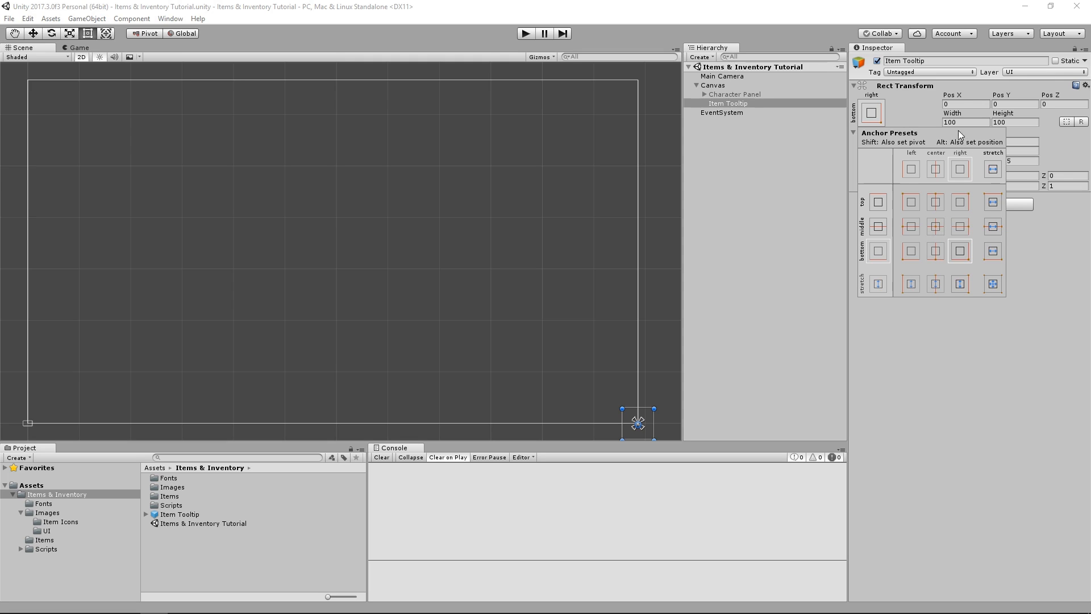
{"action": "left_click", "coordinate": [952, 106]}
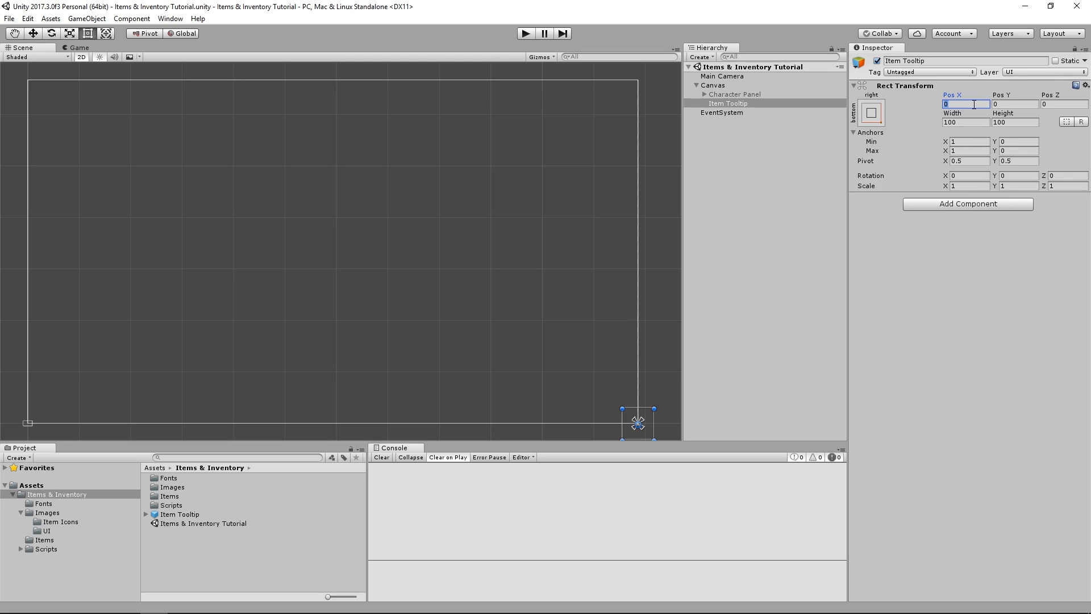
{"action": "left_click", "coordinate": [771, 104]}
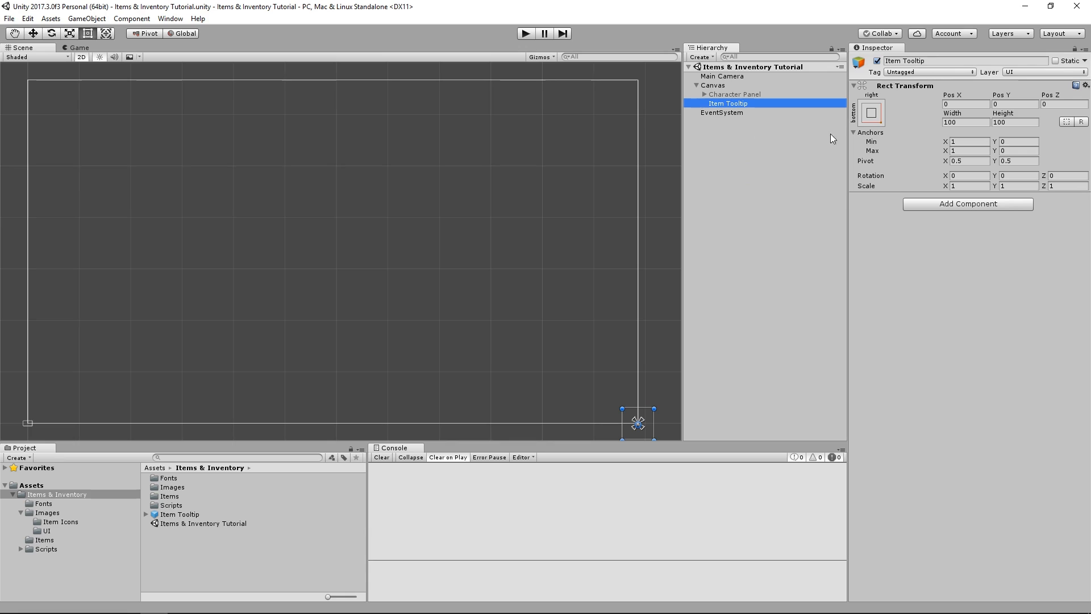
{"action": "left_click", "coordinate": [872, 113]}
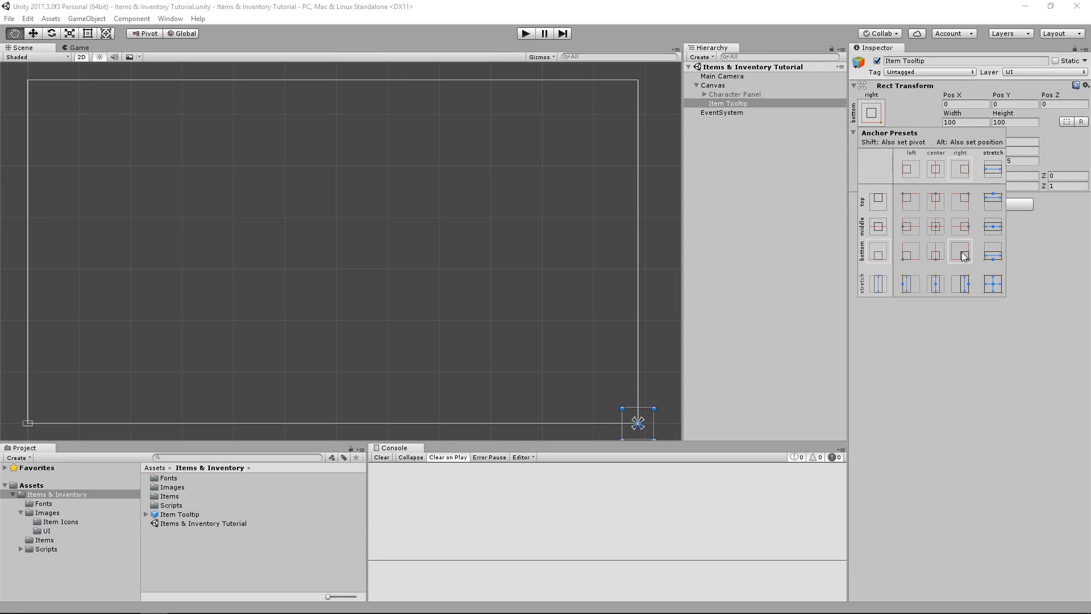
{"action": "left_click", "coordinate": [963, 256], "text": "shift"}
{"action": "left_click", "coordinate": [903, 117]}
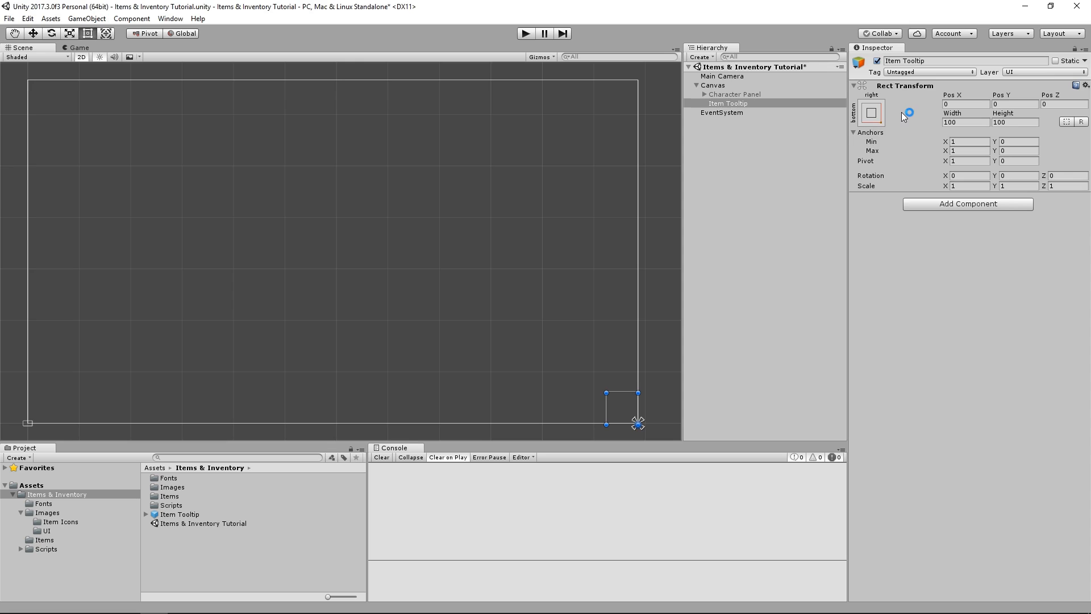
{"action": "left_click", "coordinate": [739, 106]}
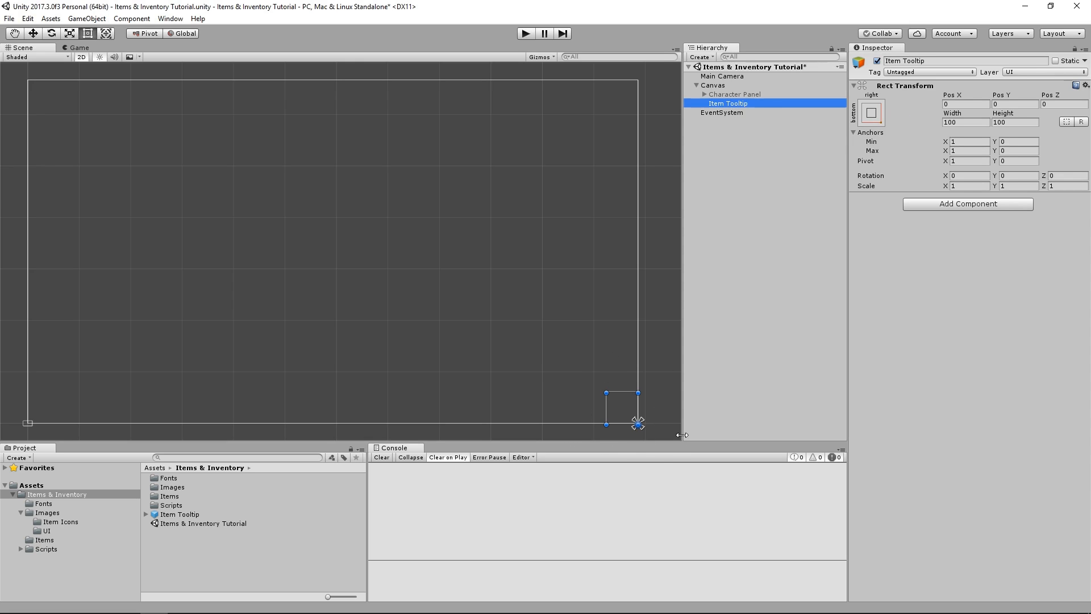
{"action": "left_click", "coordinate": [668, 407]}
{"action": "key", "text": "ctrl+s"}
Step: Offset the Item Tooltip from the canvas corner with Pos X -50 and Pos Y 50
{"action": "left_click", "coordinate": [946, 106]}
{"action": "type", "text": "-50"}
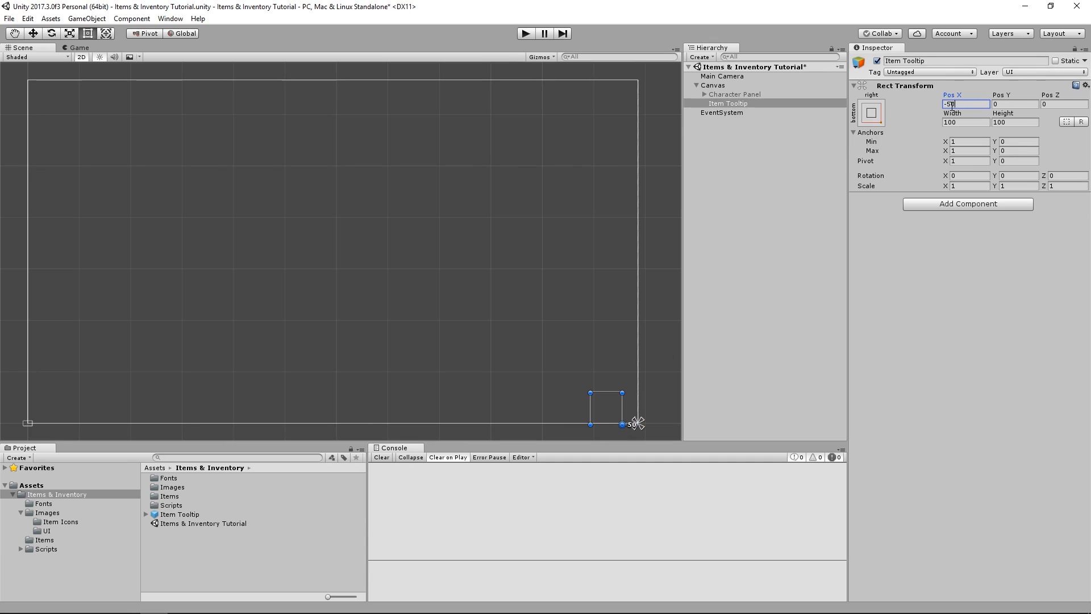
{"action": "key", "text": "Tab"}
{"action": "type", "text": "50"}
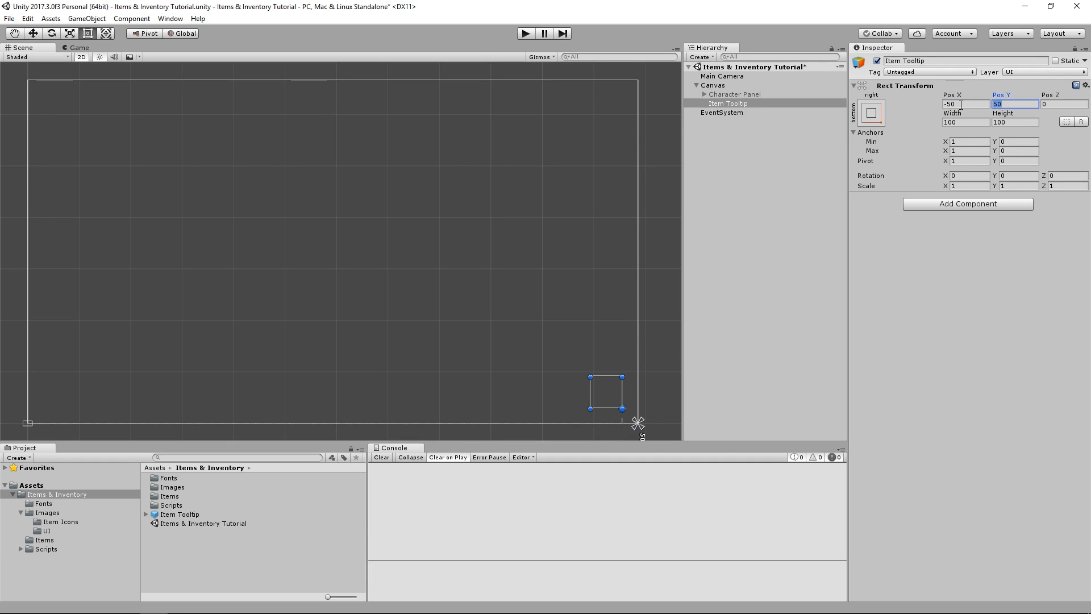
{"action": "left_click", "coordinate": [965, 104]}
{"action": "left_click", "coordinate": [966, 104]}
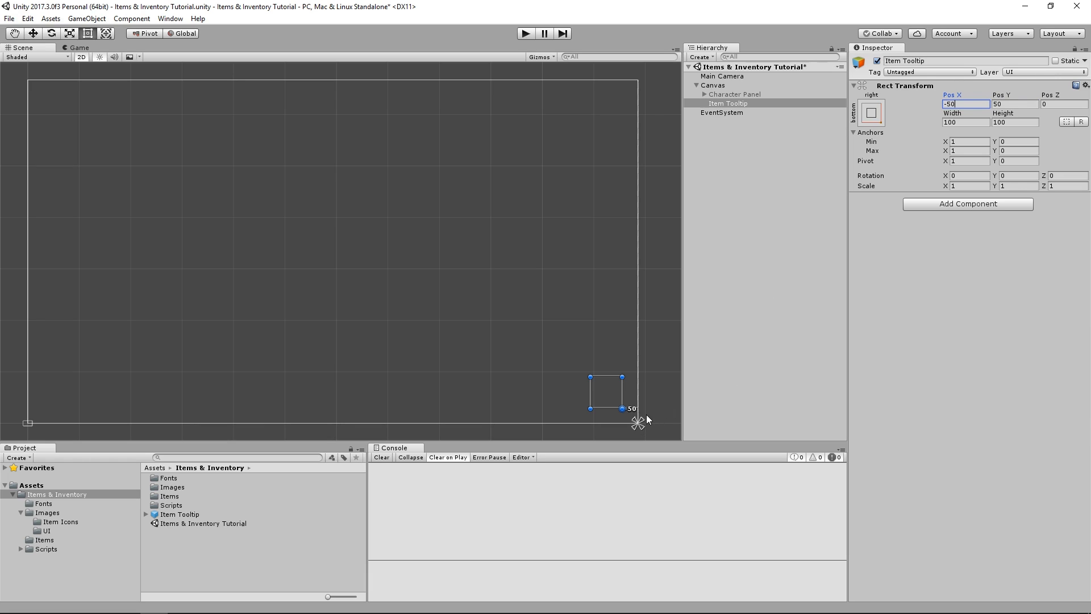
{"action": "left_click", "coordinate": [1014, 104]}
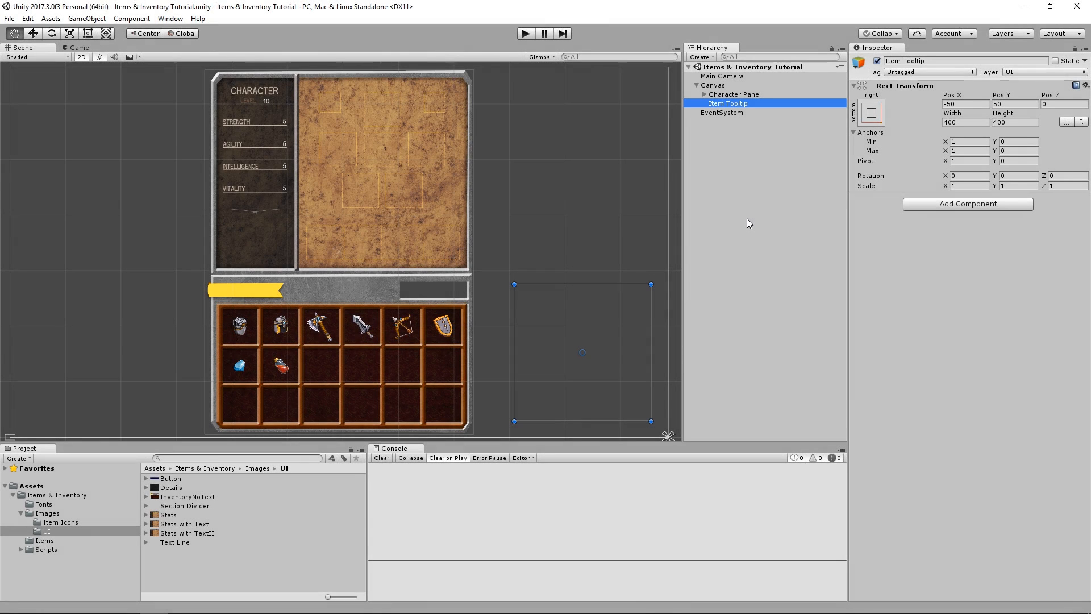
Step: Set the Item Tooltip's width to 450 and height to 280, and save the scene
{"action": "left_click", "coordinate": [966, 122]}
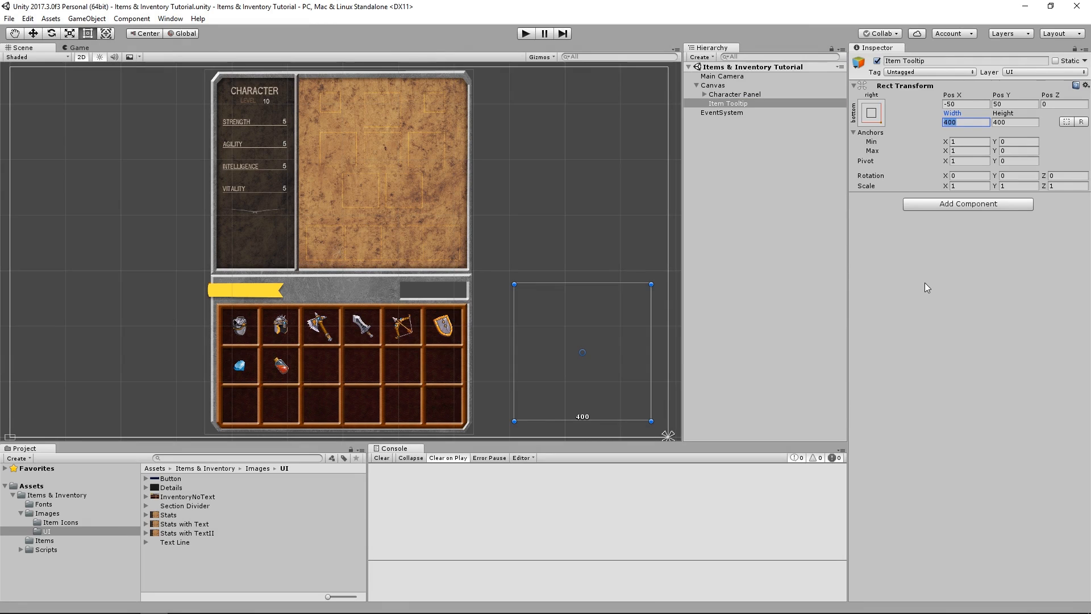
{"action": "type", "text": "450"}
{"action": "key", "text": "Tab"}
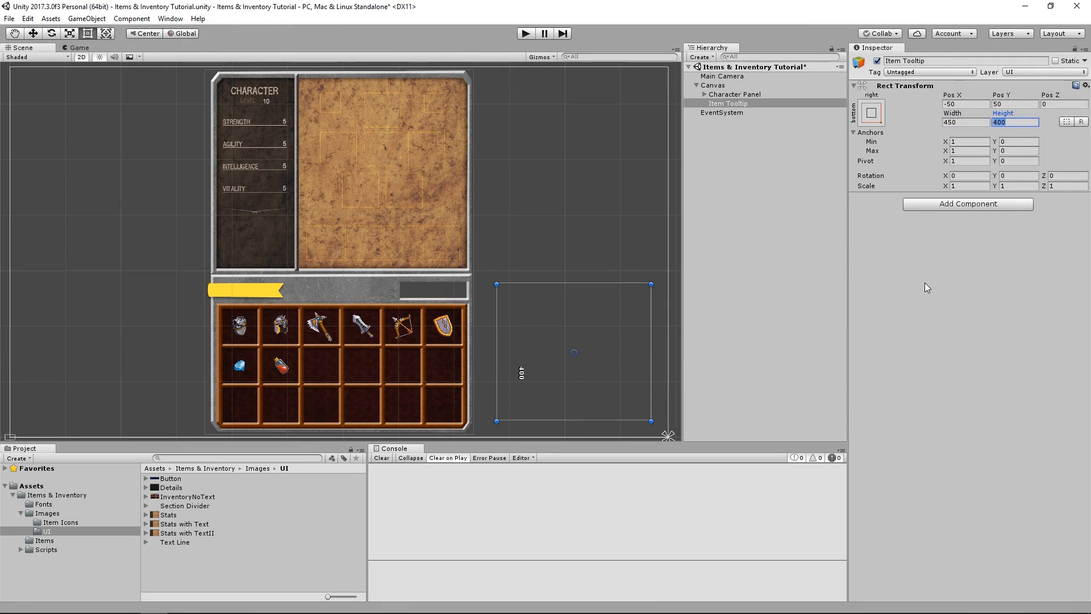
{"action": "type", "text": "280"}
{"action": "key", "text": "ctrl+s"}
Step: Add a UI Image as a child of the Item Tooltip and name it Background Image
{"action": "left_click", "coordinate": [759, 105]}
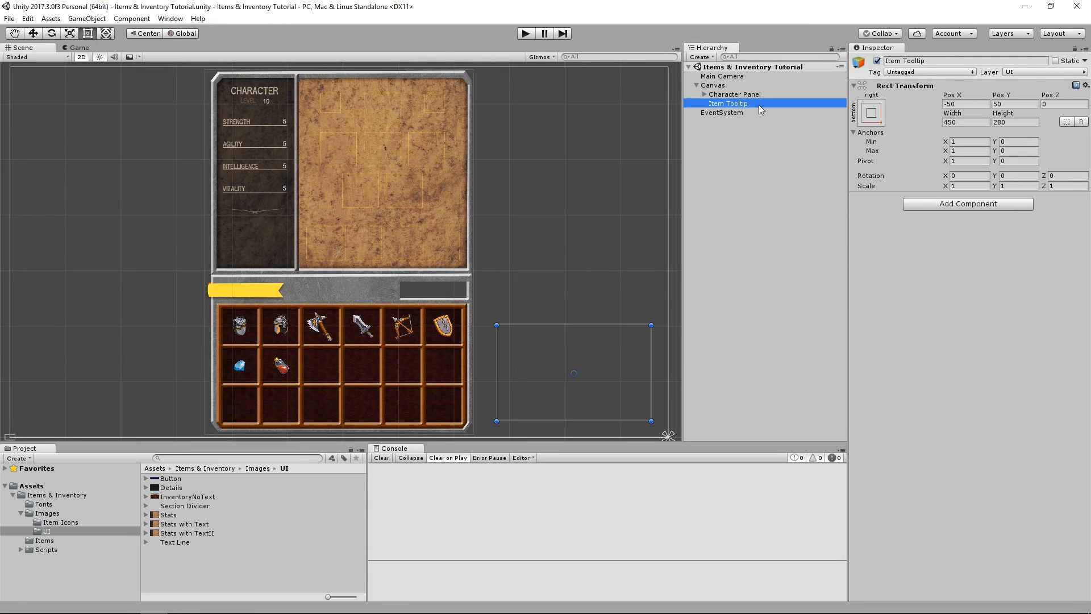
{"action": "right_click", "coordinate": [760, 109]}
{"action": "mouse_move", "coordinate": [810, 287]}
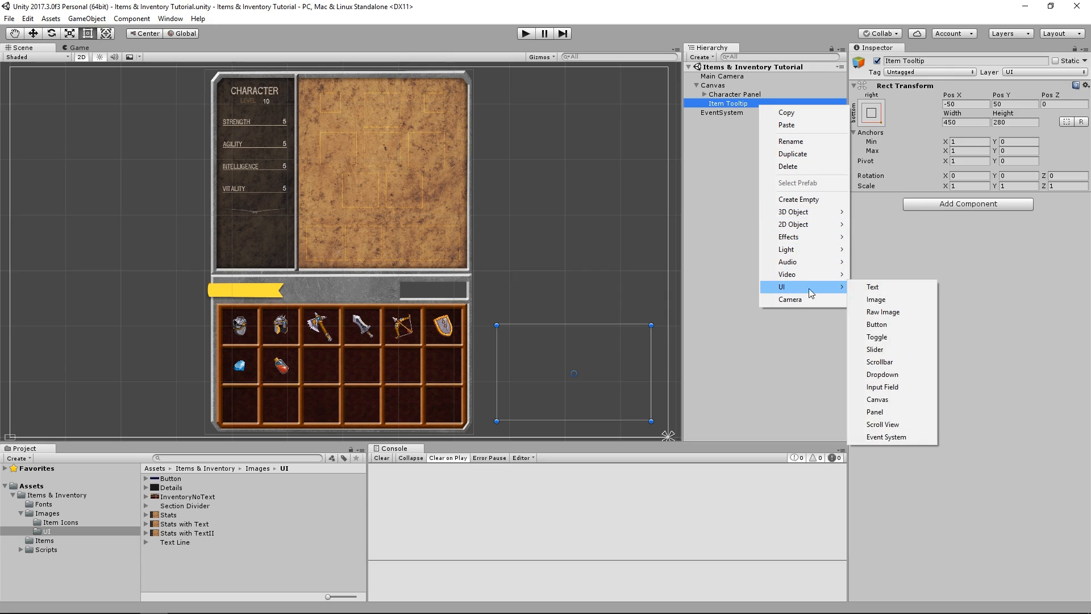
{"action": "left_click", "coordinate": [887, 300]}
{"action": "key", "text": "F2"}
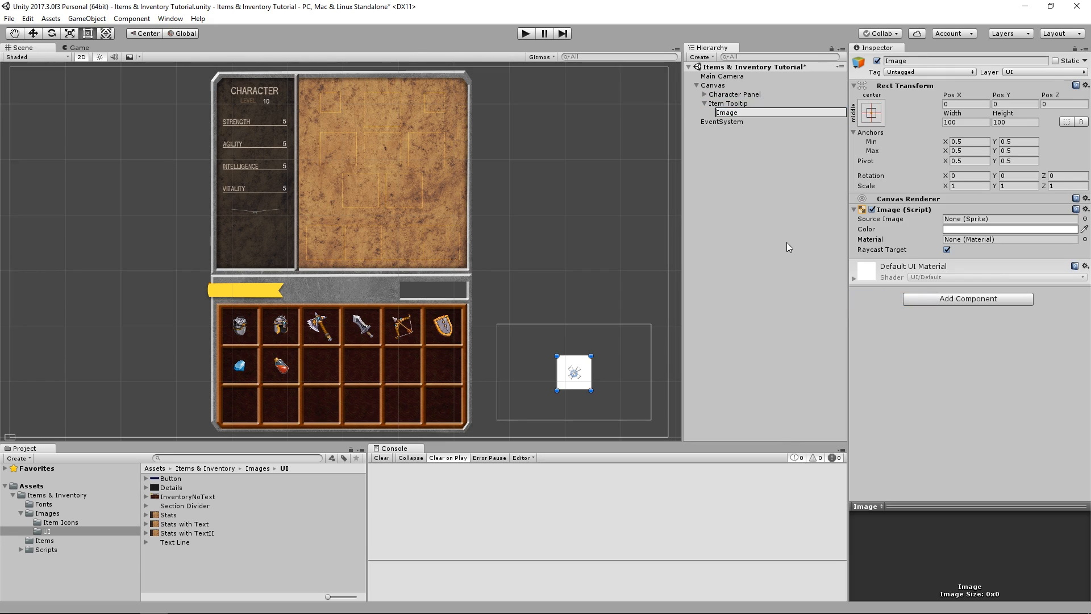
{"action": "key", "text": "Home"}
{"action": "type", "text": "Background"}
{"action": "key", "text": "Return"}
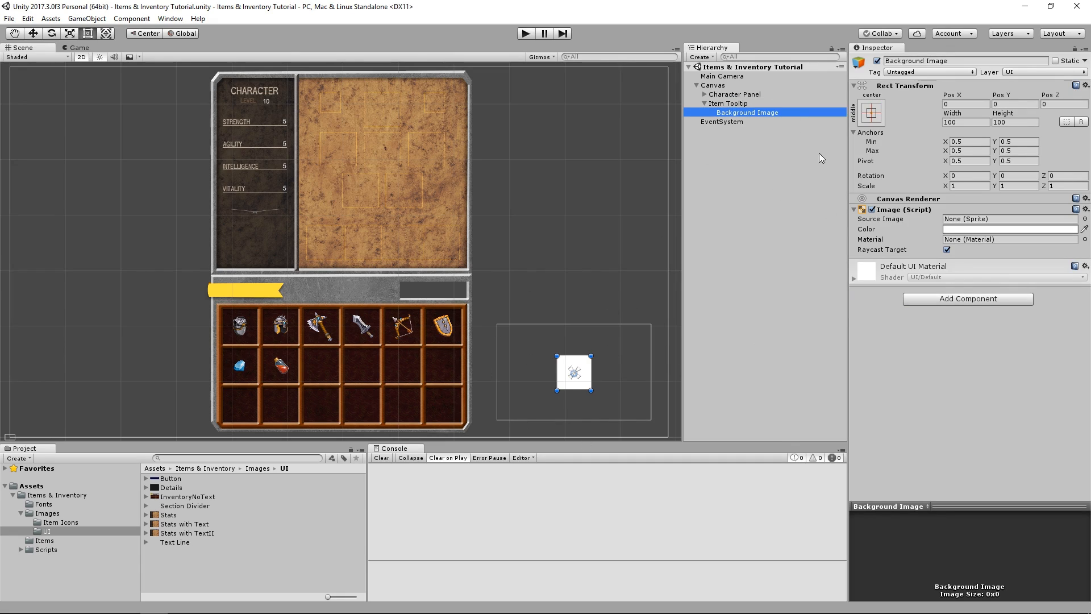
Step: Stretch the Background Image across the whole Item Tooltip, including pivot and position, and assign the Details sprite as its source image
{"action": "left_click", "coordinate": [872, 114]}
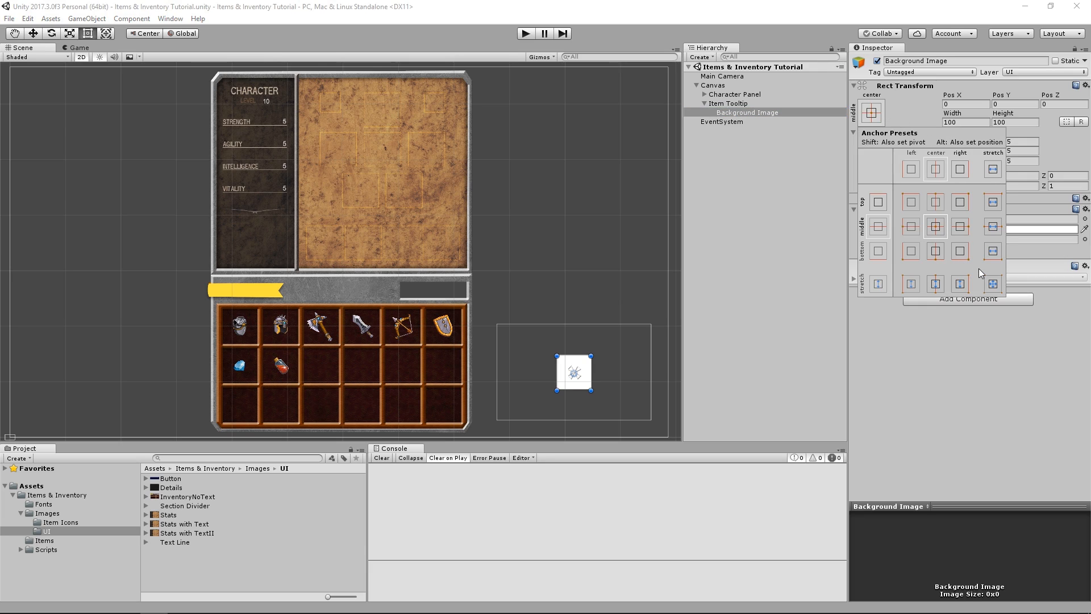
{"action": "key", "text": "shift+alt"}
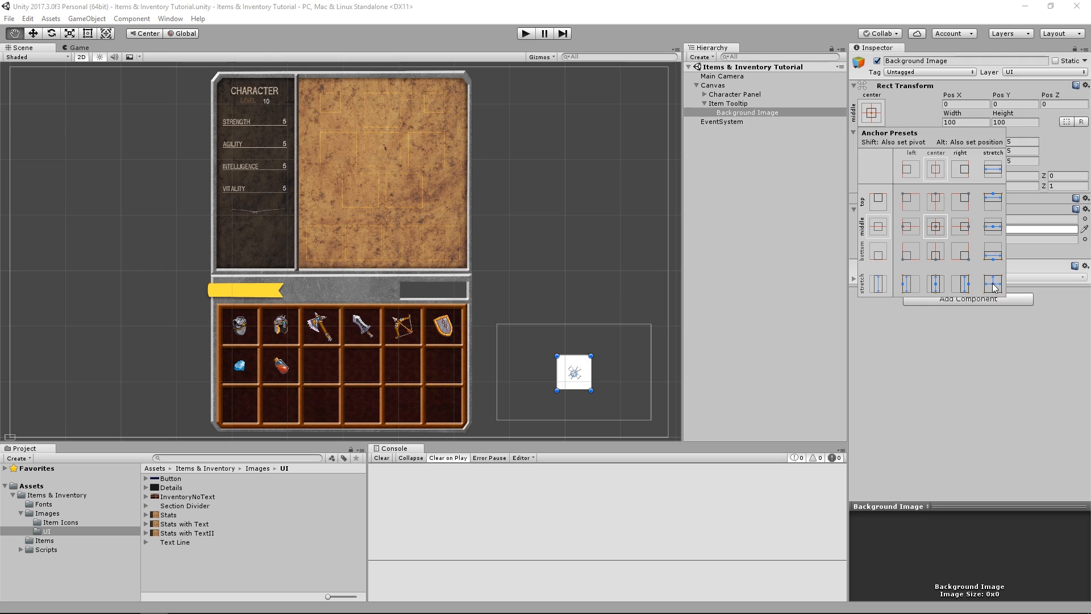
{"action": "left_click", "coordinate": [998, 289], "text": "alt+shift"}
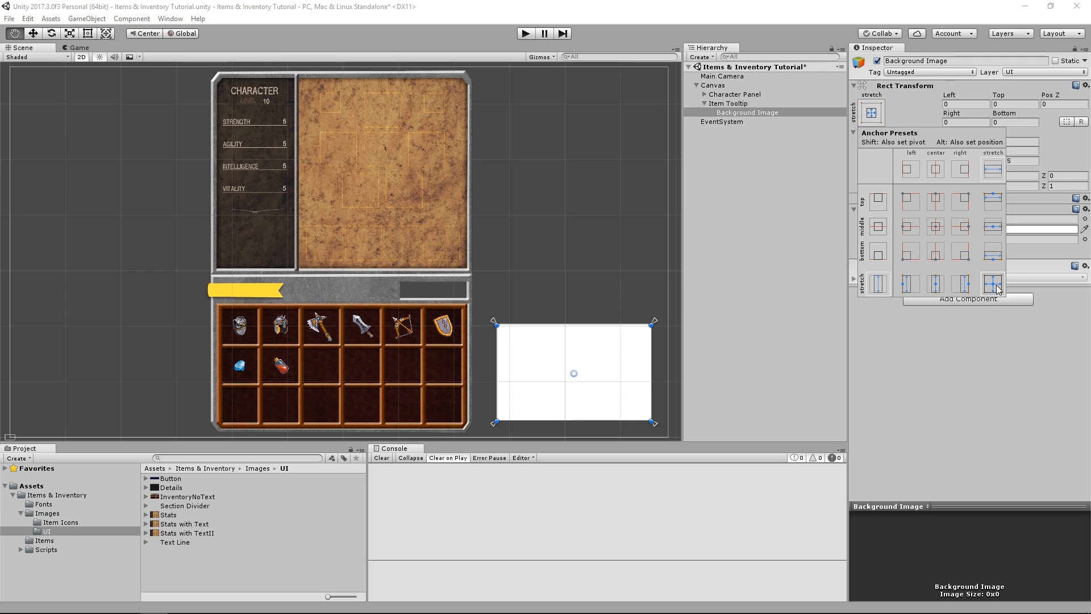
{"action": "key", "text": "ctrl+s"}
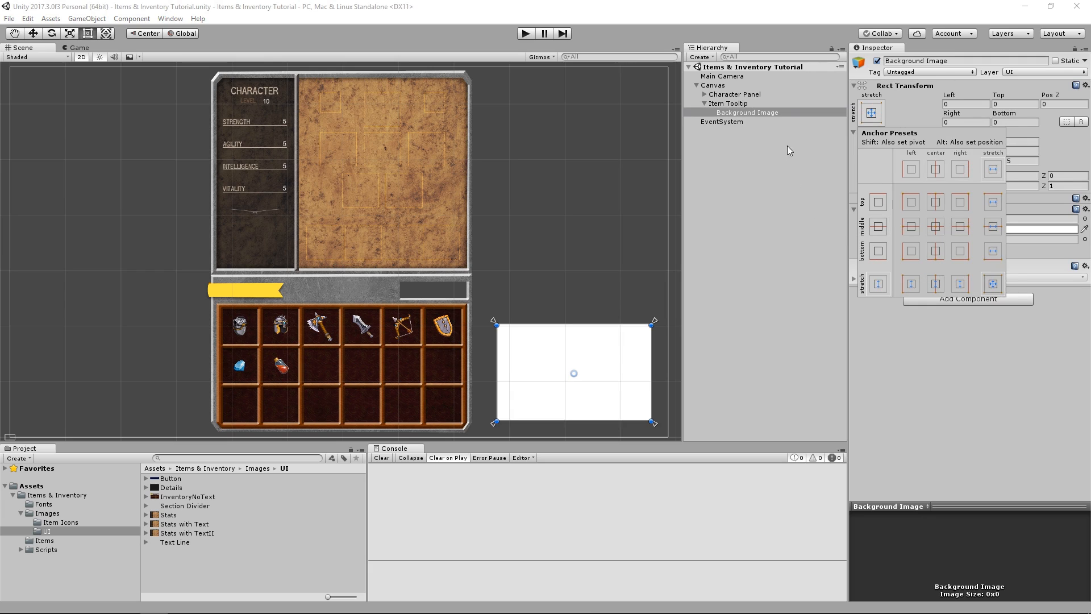
{"action": "left_click", "coordinate": [773, 204]}
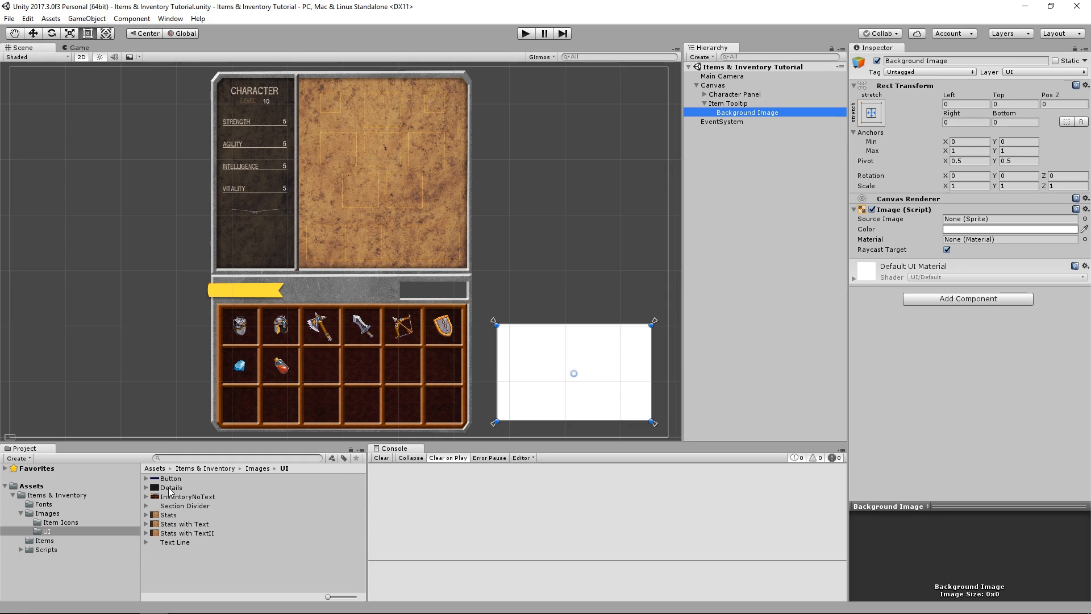
{"action": "left_click_drag", "start_coordinate": [170, 489], "coordinate": [966, 222]}
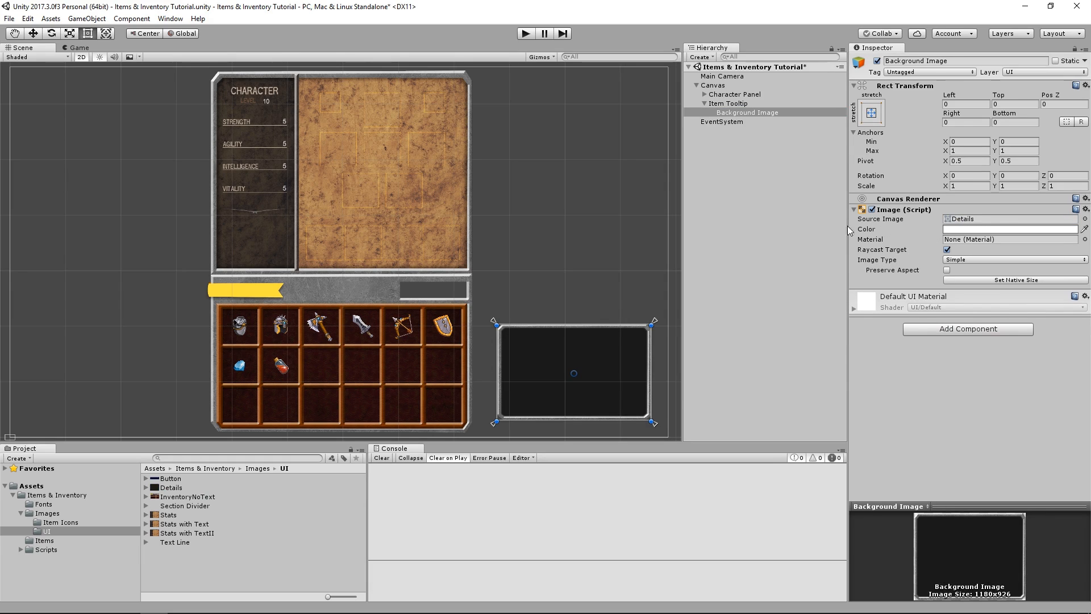
Step: Add a UI Text as a child of the Item Tooltip and name it Item Name Text
{"action": "right_click", "coordinate": [739, 103]}
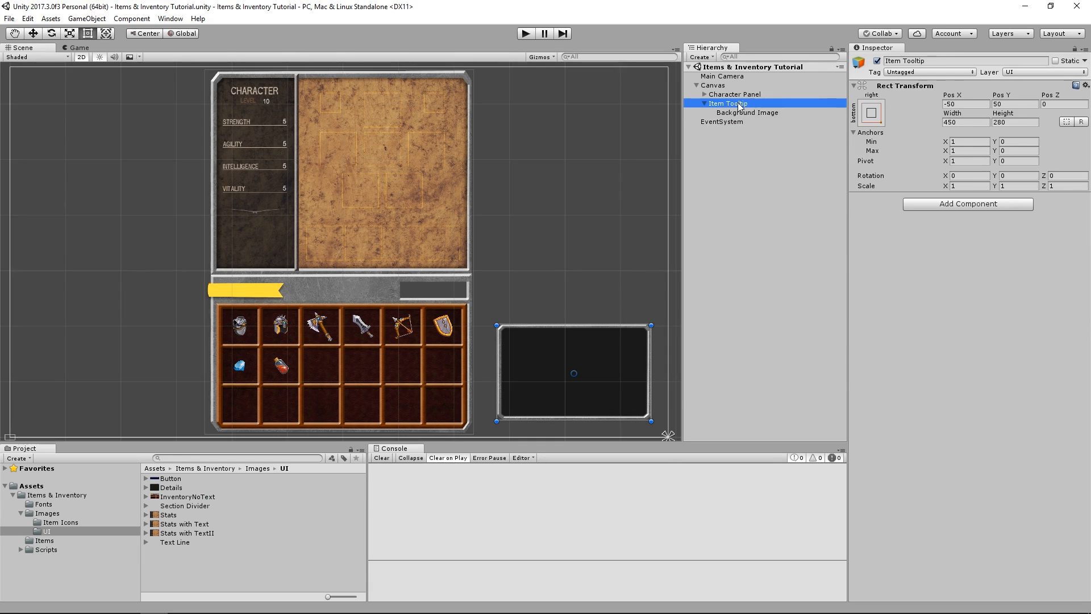
{"action": "mouse_move", "coordinate": [807, 284]}
{"action": "left_click", "coordinate": [844, 284]}
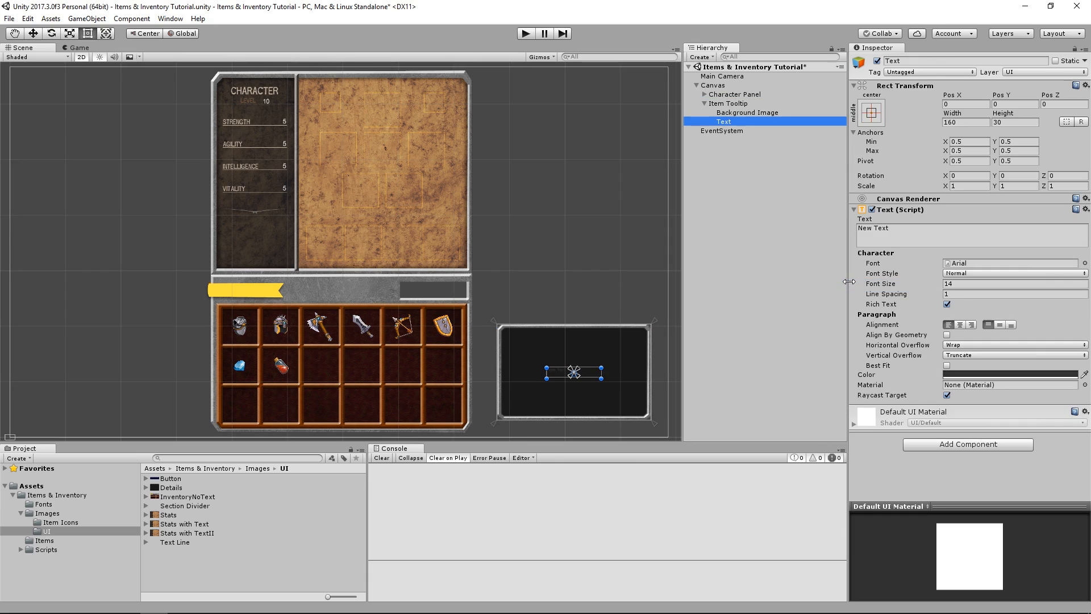
{"action": "type", "text": "Item Name Text"}
{"action": "key", "text": "Return"}
Step: Duplicate Item Name Text to create two more text objects named Item Slot Text and Item Stats Text
{"action": "key", "text": "ctrl+d"}
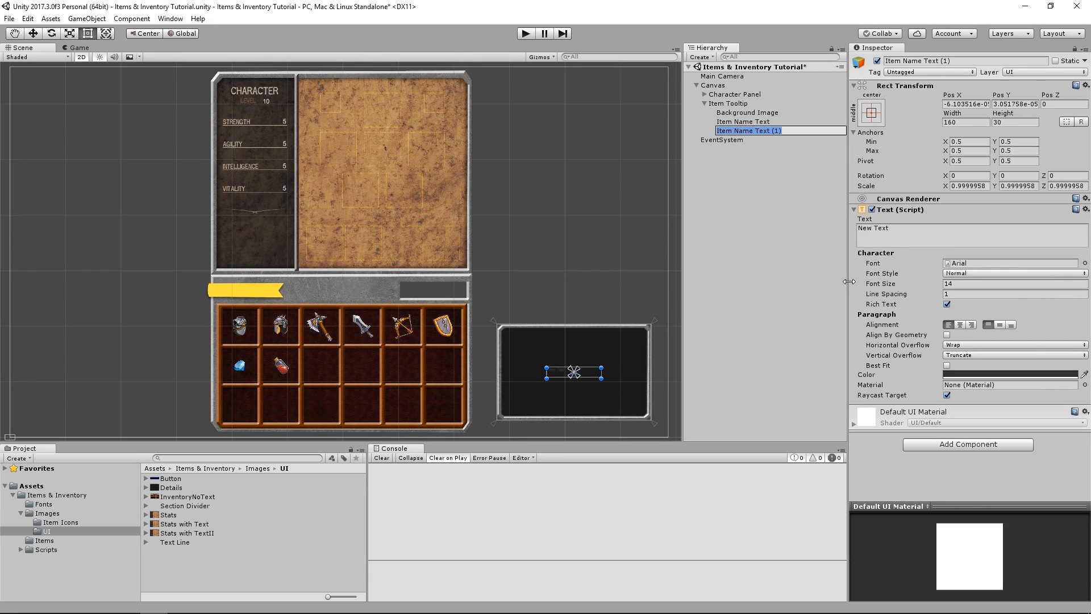
{"action": "key", "text": "F2"}
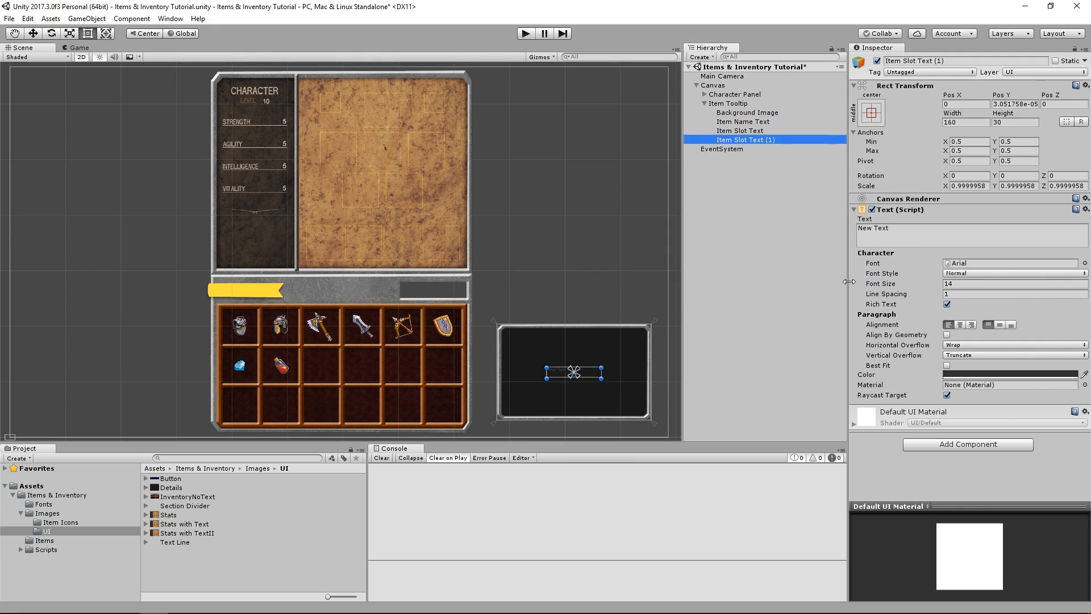
{"action": "key", "text": "Return"}
Step: Move Item Name Text near the top of the tooltip, spread the other two text objects vertically below it, and save the scene
{"action": "key", "text": "shift+Up"}
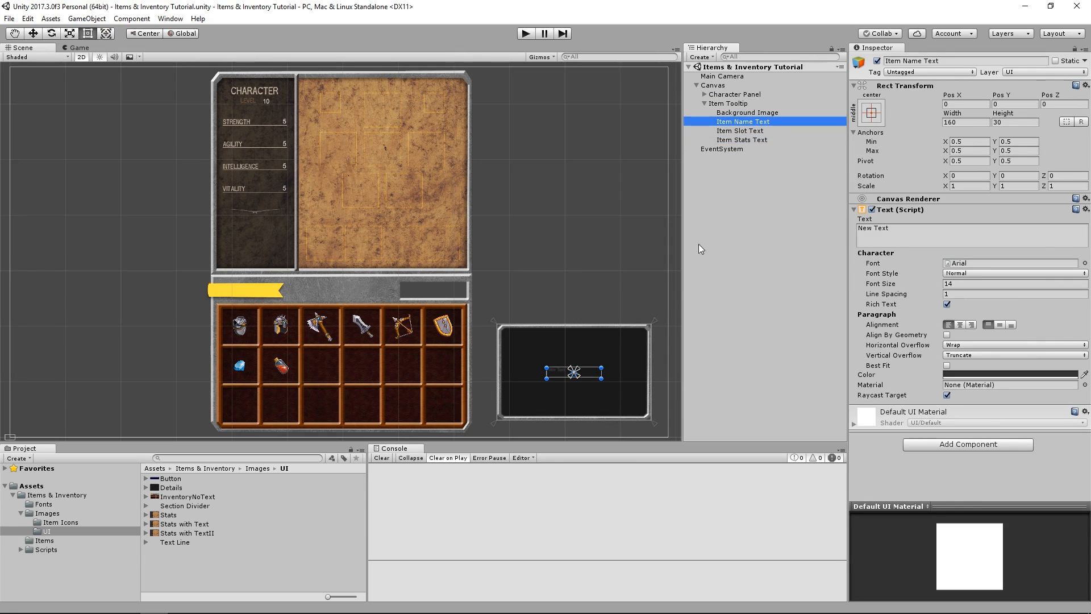
{"action": "left_click_drag", "start_coordinate": [587, 374], "coordinate": [590, 340]}
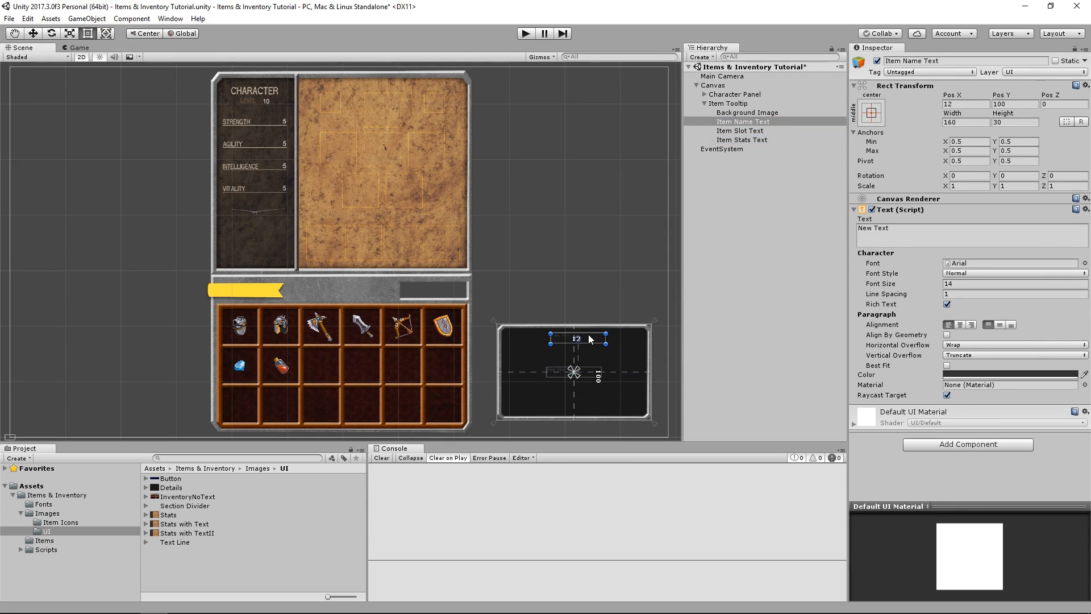
{"action": "left_click", "coordinate": [588, 373]}
{"action": "left_click", "coordinate": [590, 377]}
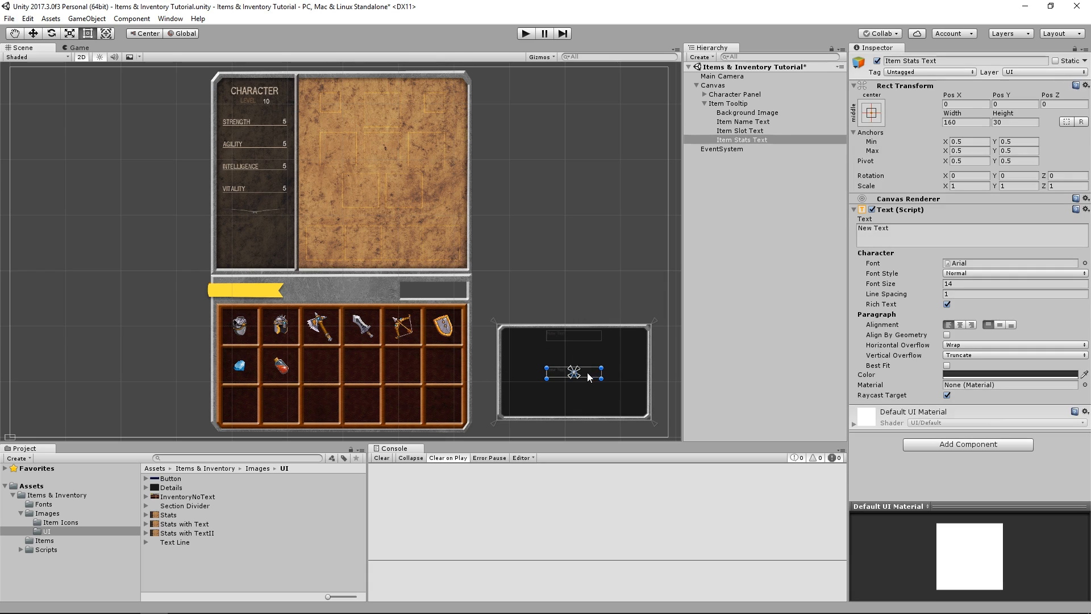
{"action": "left_click_drag", "start_coordinate": [589, 377], "coordinate": [587, 350]}
{"action": "left_click", "coordinate": [594, 392]}
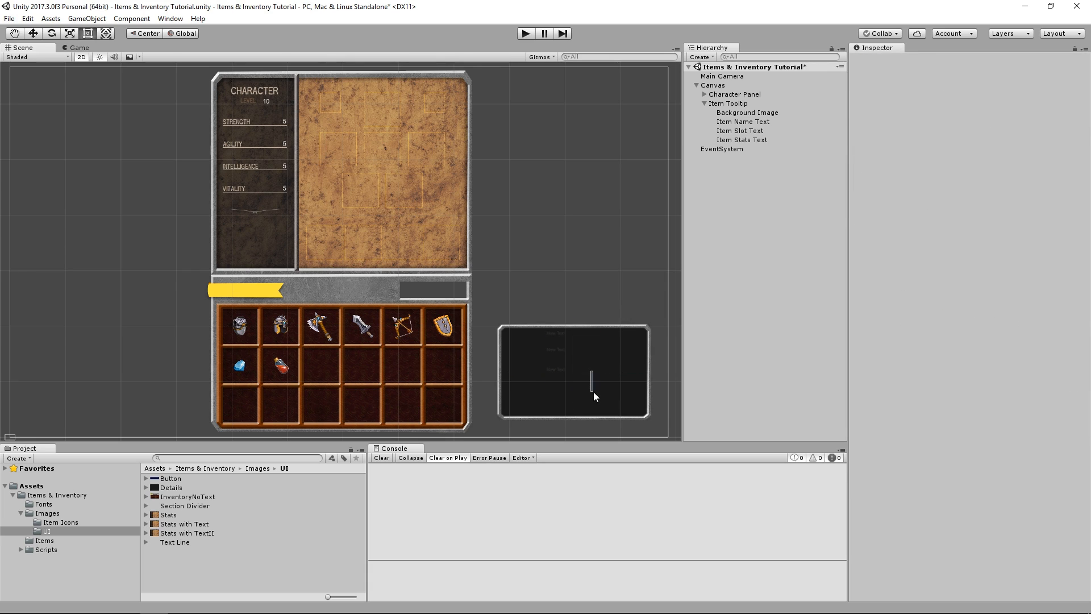
{"action": "left_click", "coordinate": [589, 372]}
{"action": "left_click_drag", "start_coordinate": [593, 391], "coordinate": [590, 392]}
{"action": "left_click", "coordinate": [589, 355]}
{"action": "left_click_drag", "start_coordinate": [589, 355], "coordinate": [590, 367]}
{"action": "left_click", "coordinate": [622, 350]}
{"action": "key", "text": "ctrl+s"}
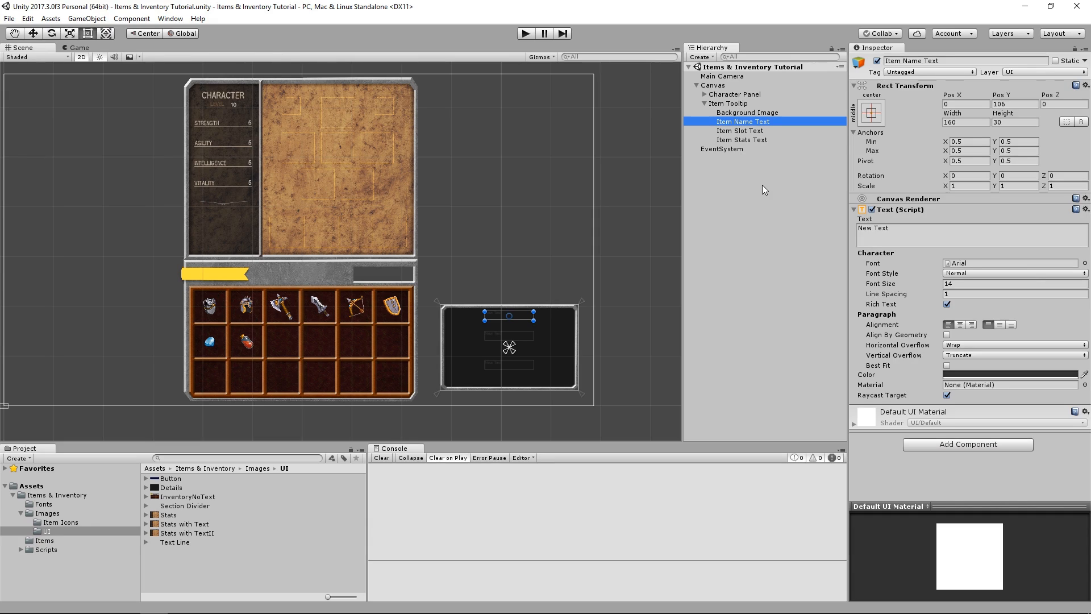
Step: Set Item Name Text to read "Item Name" with font size 40 and a white colour
{"action": "left_click", "coordinate": [909, 232]}
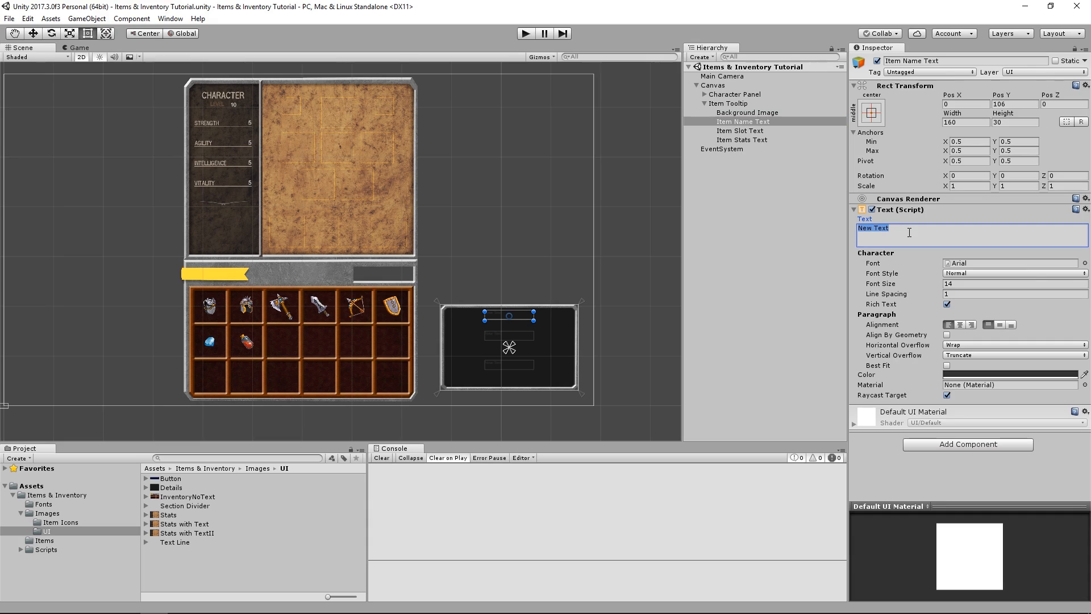
{"action": "type", "text": "Item Name"}
{"action": "left_click", "coordinate": [971, 283]}
{"action": "type", "text": "40"}
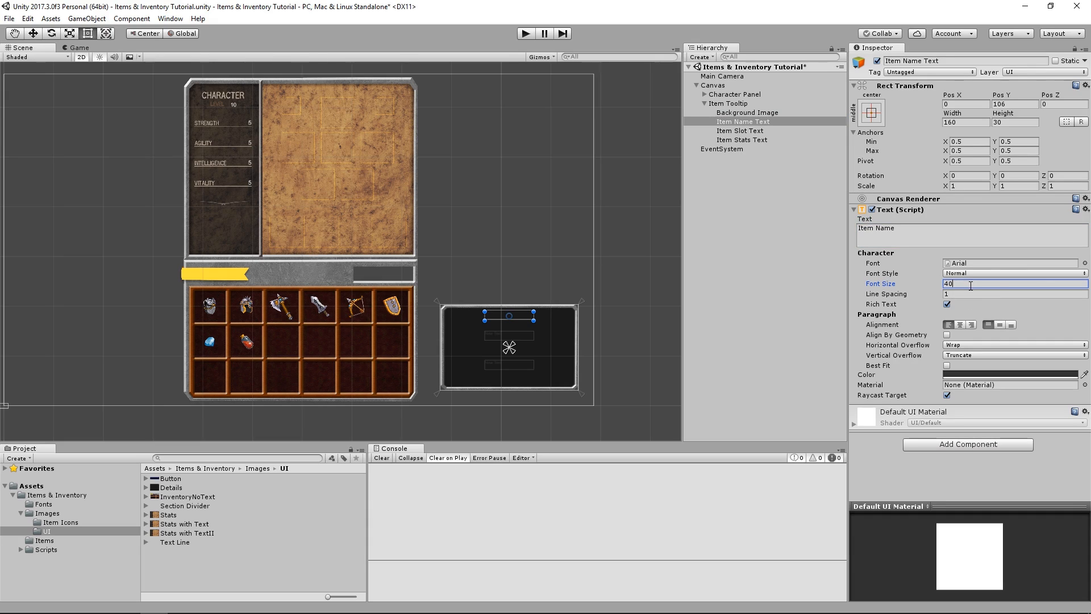
{"action": "left_click", "coordinate": [961, 374]}
{"action": "left_click_drag", "start_coordinate": [755, 266], "coordinate": [673, 204]}
{"action": "left_click", "coordinate": [846, 190]}
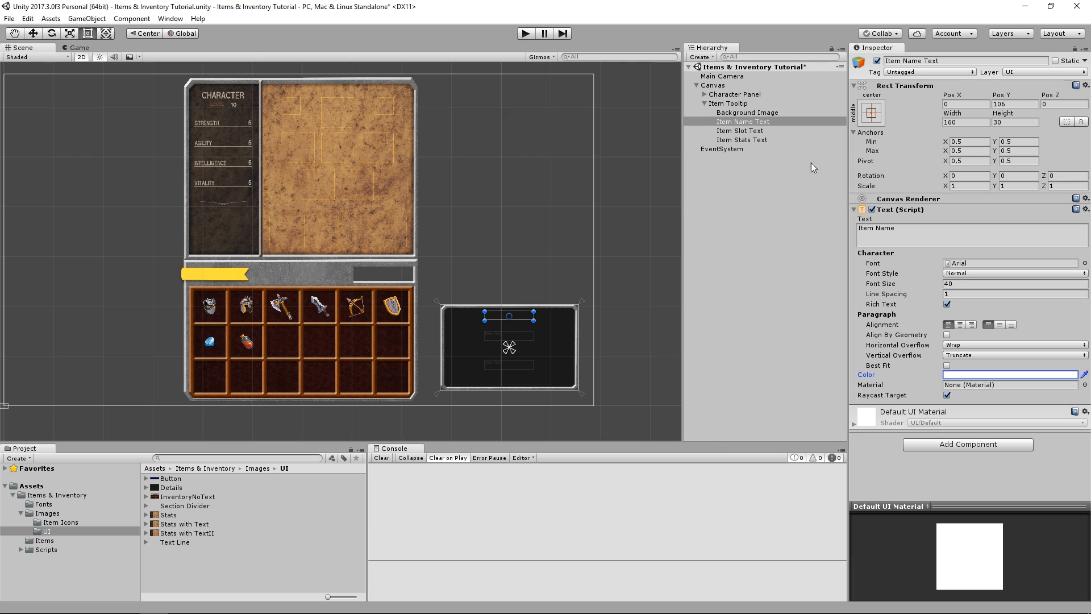
Step: Set Item Slot Text to read "Slot" with font size 22 and a yellow colour, FFE032
{"action": "left_click", "coordinate": [776, 131]}
{"action": "left_click", "coordinate": [929, 230]}
{"action": "type", "text": "Sl"}
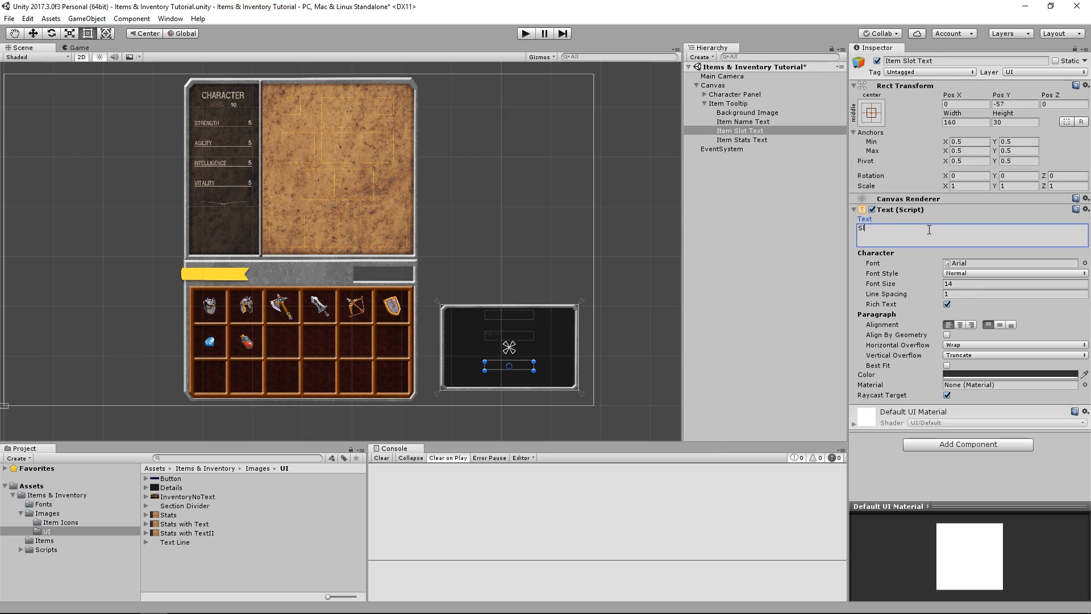
{"action": "type", "text": "ot"}
{"action": "left_click", "coordinate": [962, 283]}
{"action": "type", "text": "2"}
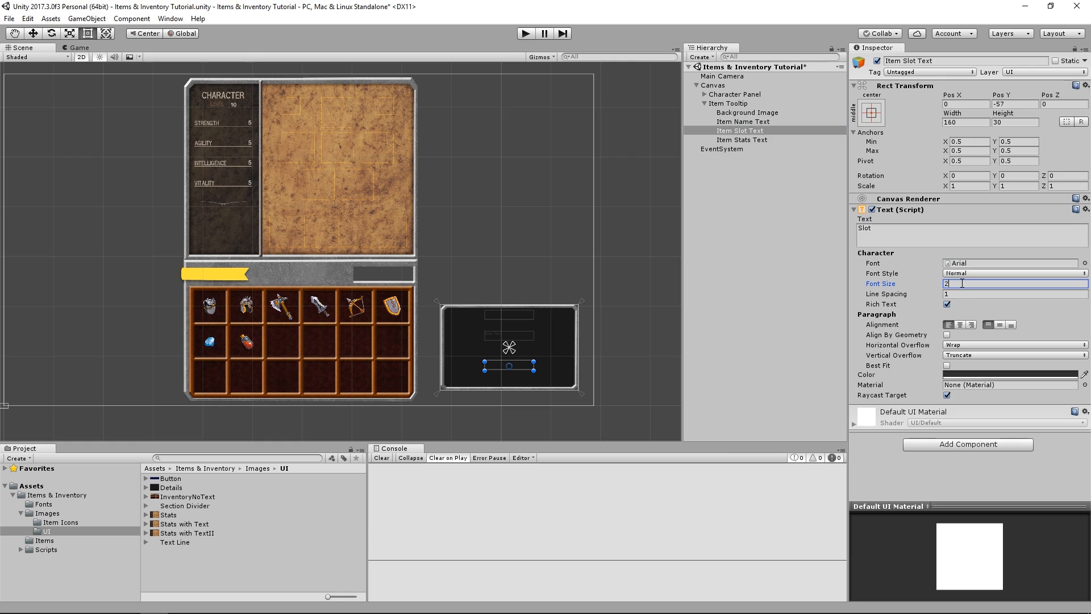
{"action": "type", "text": "2"}
{"action": "left_click", "coordinate": [966, 375]}
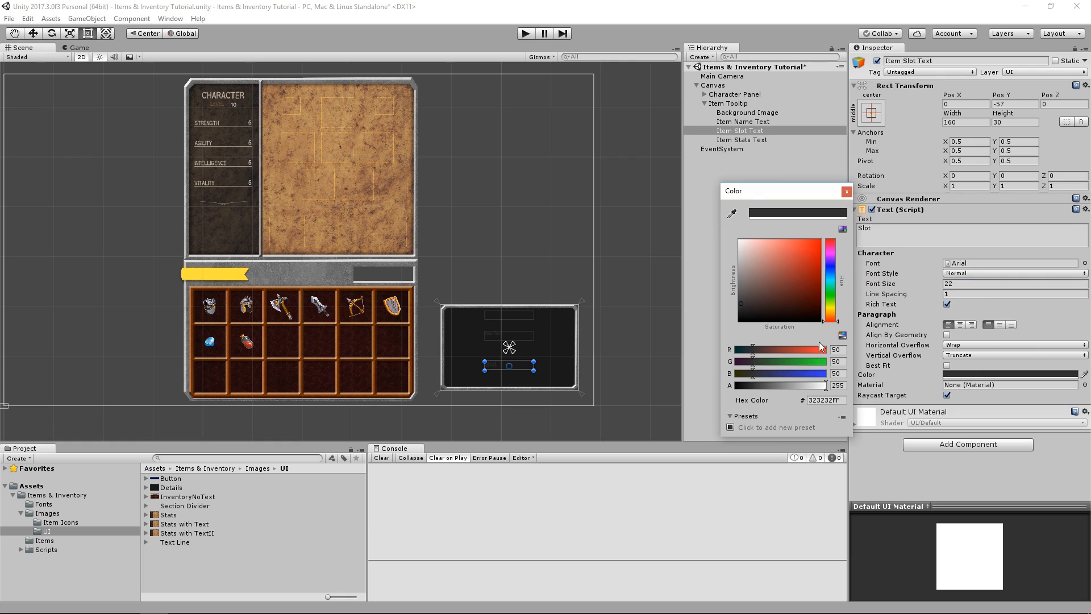
{"action": "left_click", "coordinate": [825, 349]}
{"action": "left_click", "coordinate": [826, 362]}
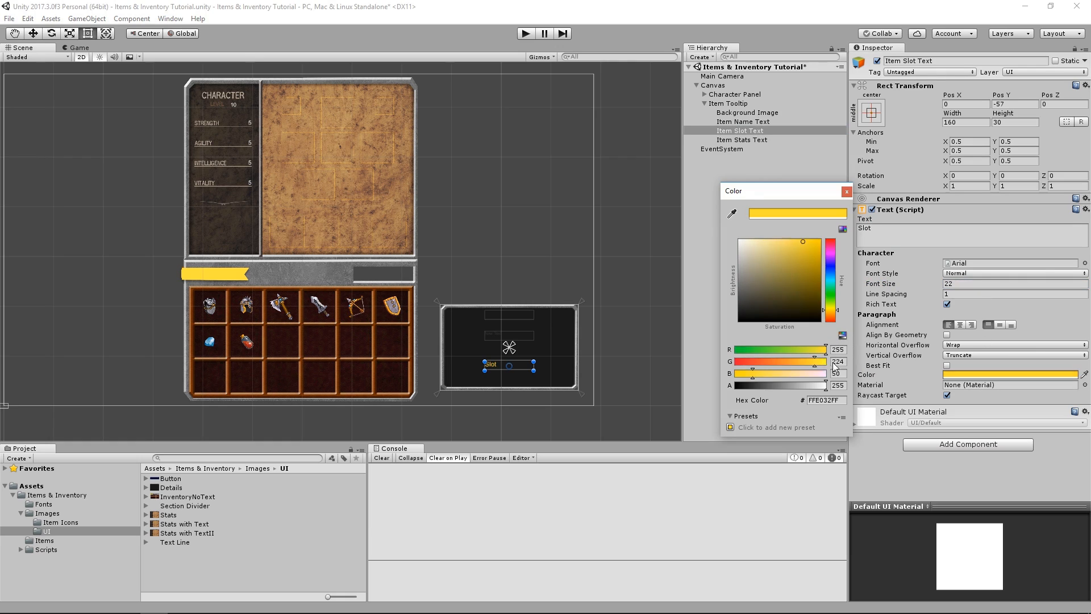
{"action": "left_click", "coordinate": [847, 192]}
Step: Set Item Stats Text to read "Stats" with font size 28 and a green colour, 32FF32
{"action": "left_click", "coordinate": [742, 140]}
{"action": "left_click", "coordinate": [911, 239]}
{"action": "type", "text": "Sta"}
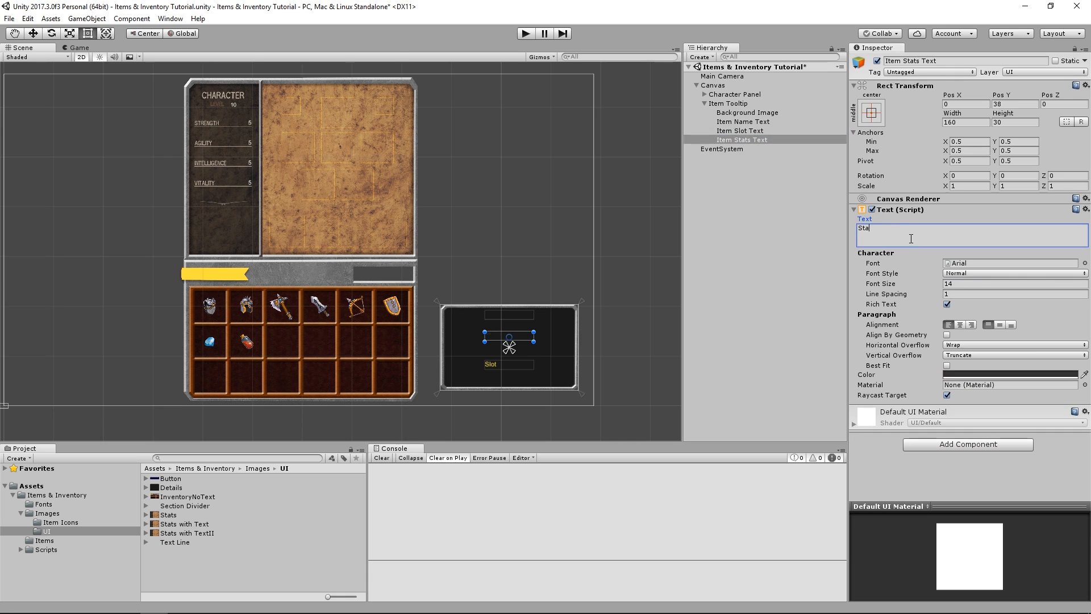
{"action": "type", "text": "ts"}
{"action": "left_click", "coordinate": [966, 284]}
{"action": "type", "text": "28"}
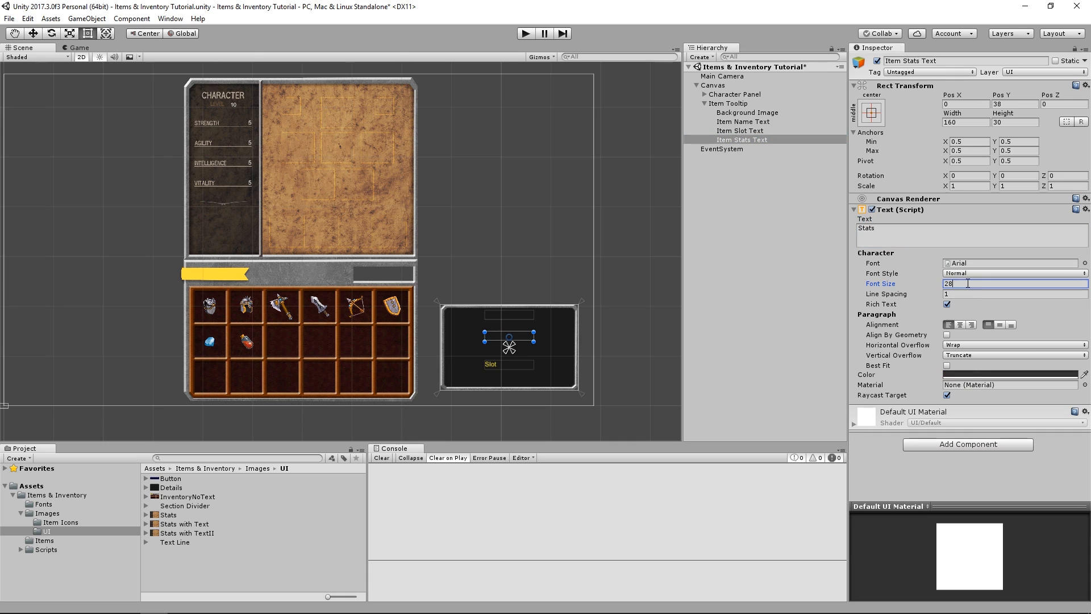
{"action": "left_click", "coordinate": [973, 375]}
{"action": "left_click", "coordinate": [823, 361]}
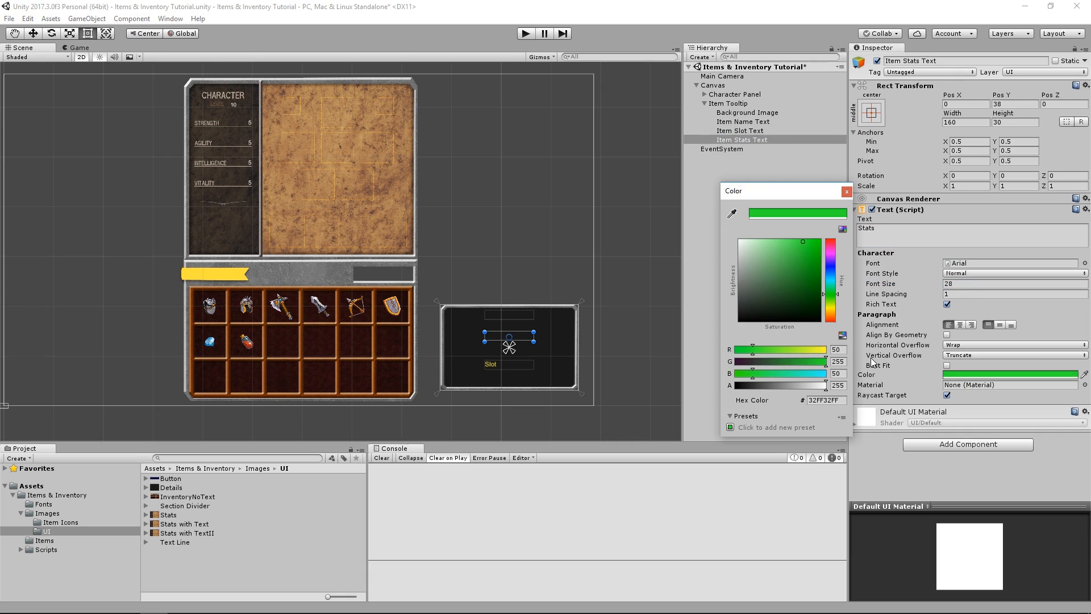
{"action": "left_click", "coordinate": [850, 195]}
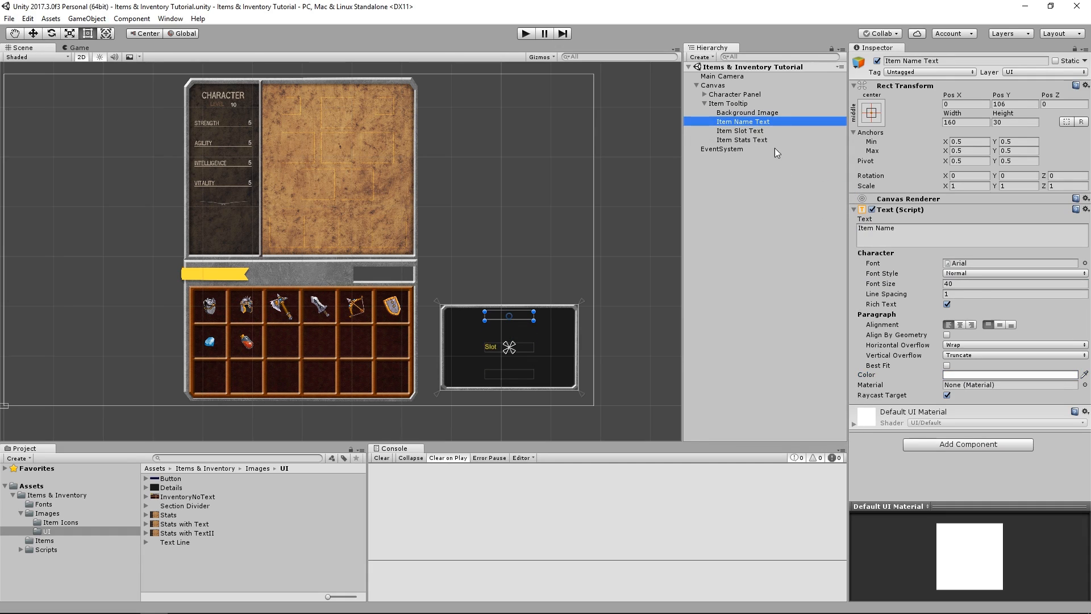
Step: Set the height of Item Name Text to 100
{"action": "left_click", "coordinate": [755, 130]}
{"action": "left_click", "coordinate": [754, 122]}
{"action": "left_click_drag", "start_coordinate": [1002, 115], "coordinate": [57, 135]}
{"action": "type", "text": "100"}
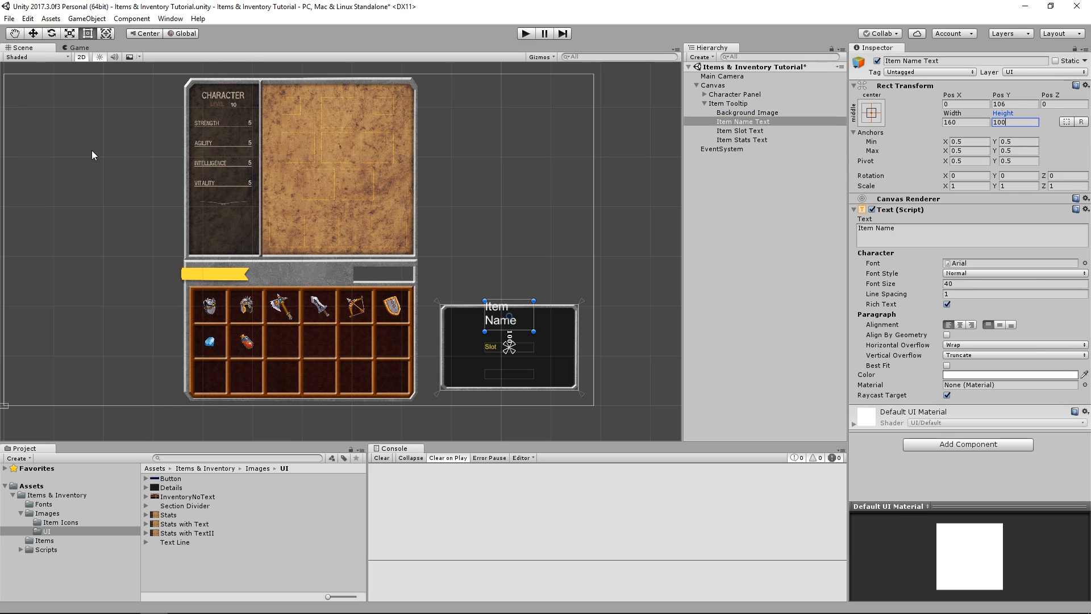
{"action": "key", "text": "Return"}
Step: Add a Content Size Fitter component to Item Name Text and save the scene
{"action": "left_click", "coordinate": [953, 445]}
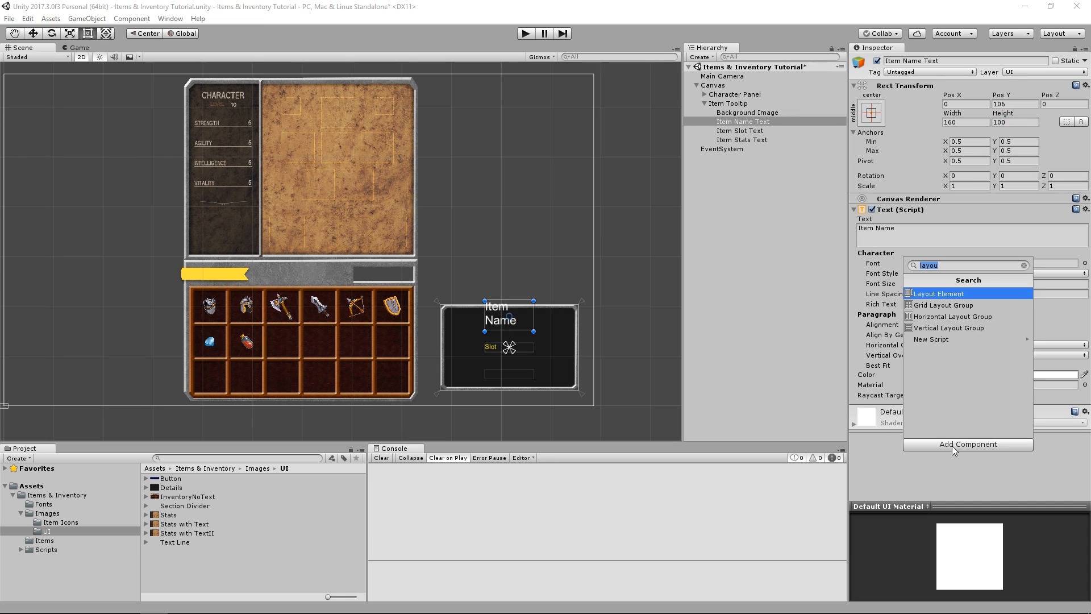
{"action": "type", "text": "content"}
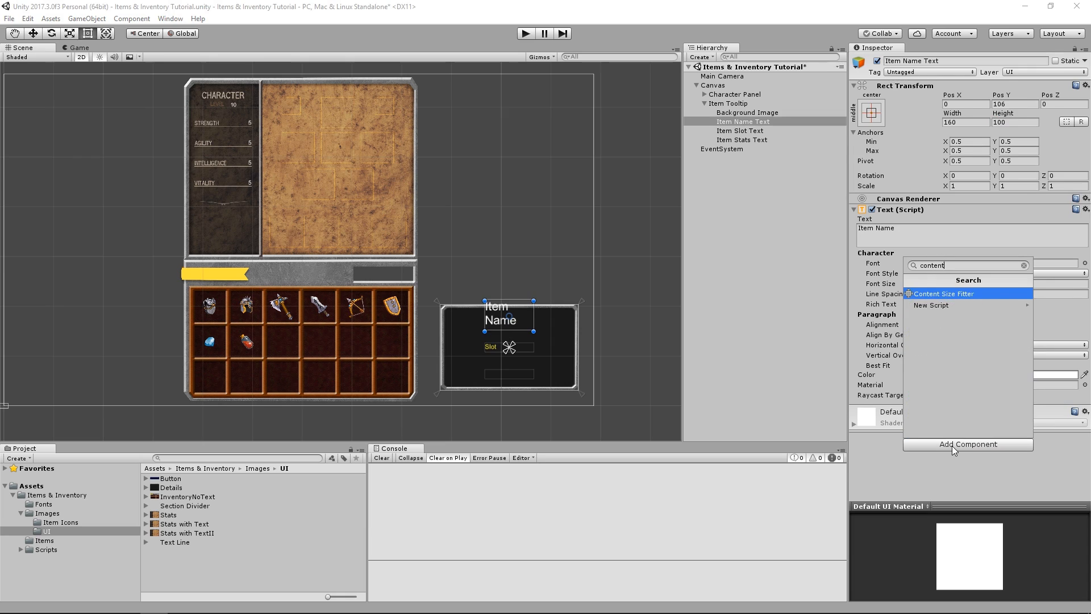
{"action": "key", "text": "Return"}
{"action": "key", "text": "ctrl+s"}
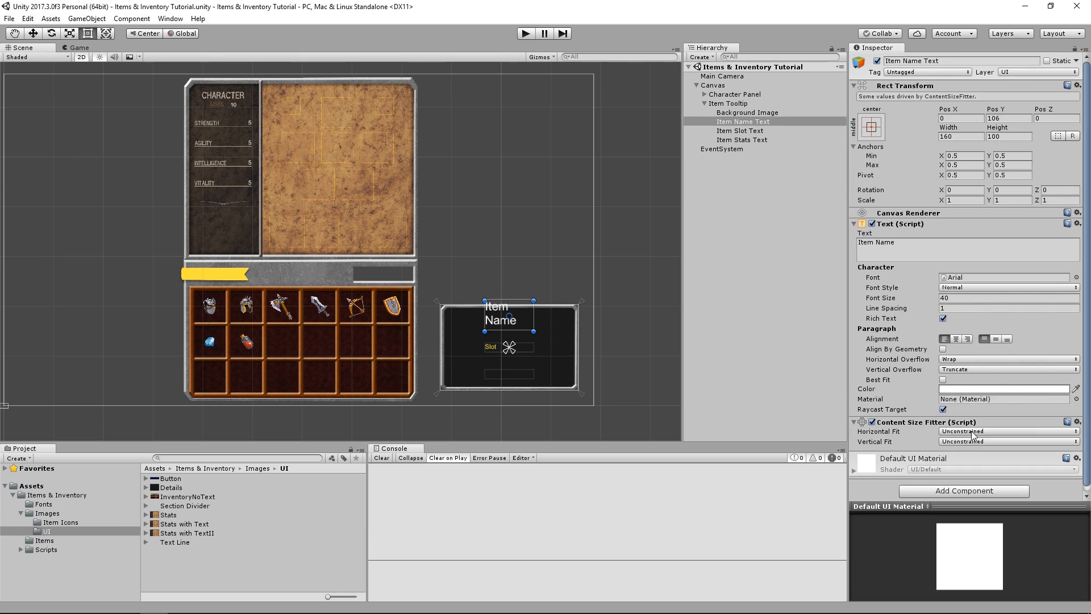
Step: Set the Content Size Fitter's horizontal and vertical fit to Preferred Size and save the scene
{"action": "left_click", "coordinate": [911, 434]}
{"action": "left_click", "coordinate": [961, 437]}
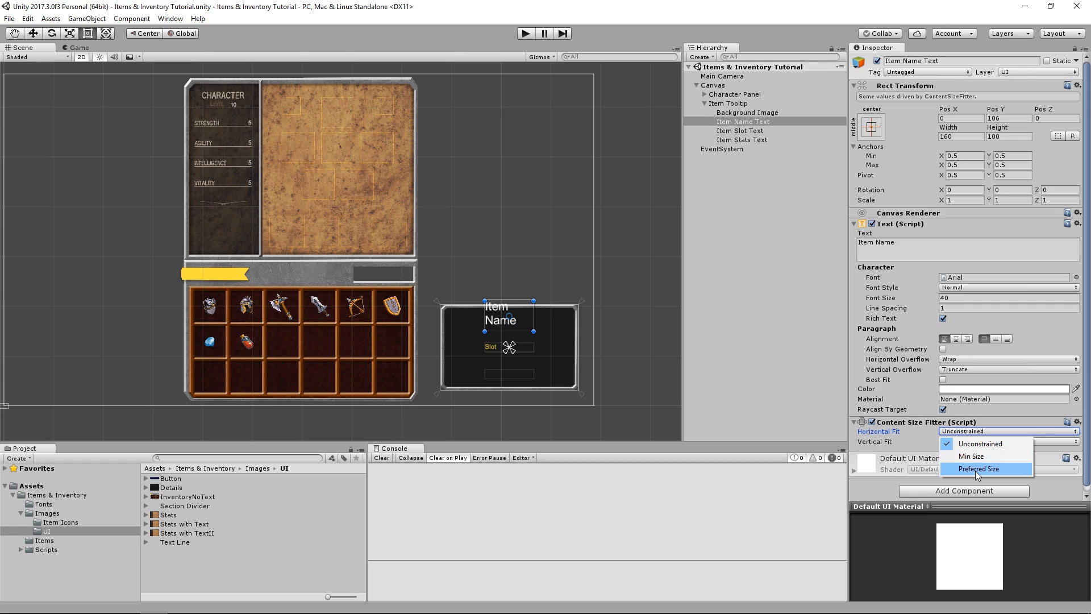
{"action": "left_click", "coordinate": [966, 469]}
{"action": "left_click", "coordinate": [954, 442]}
{"action": "left_click", "coordinate": [973, 479]}
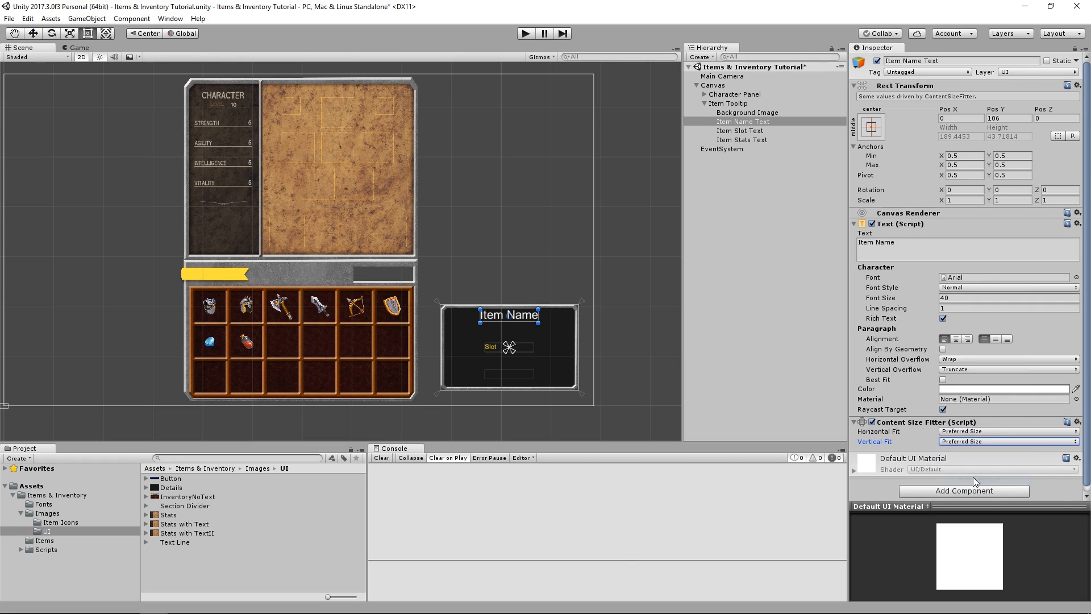
{"action": "left_click", "coordinate": [962, 434]}
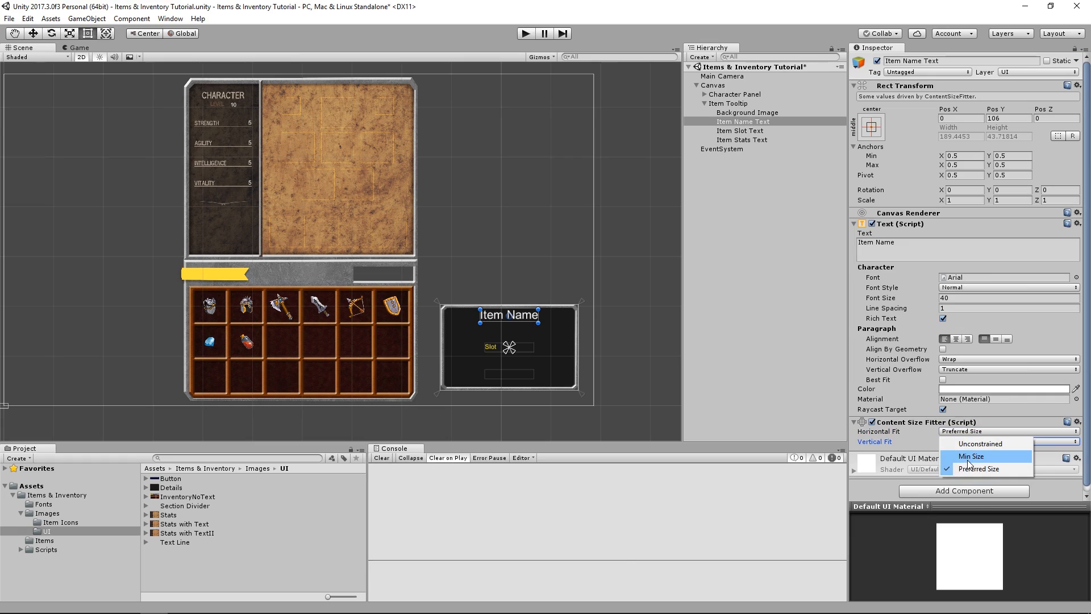
{"action": "left_click", "coordinate": [899, 445]}
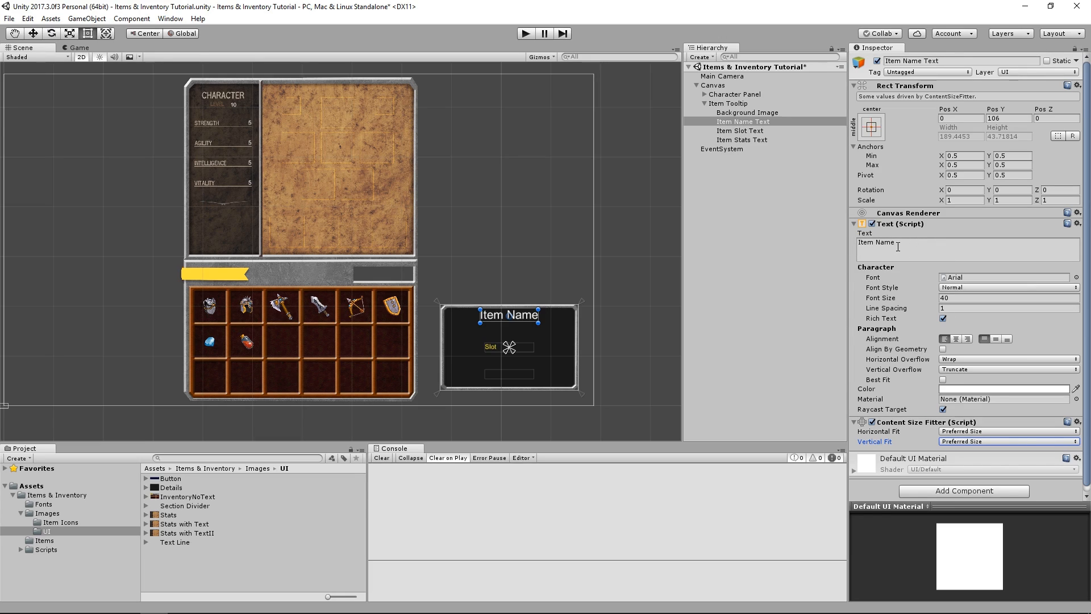
{"action": "left_click", "coordinate": [898, 247]}
{"action": "left_click", "coordinate": [874, 243]}
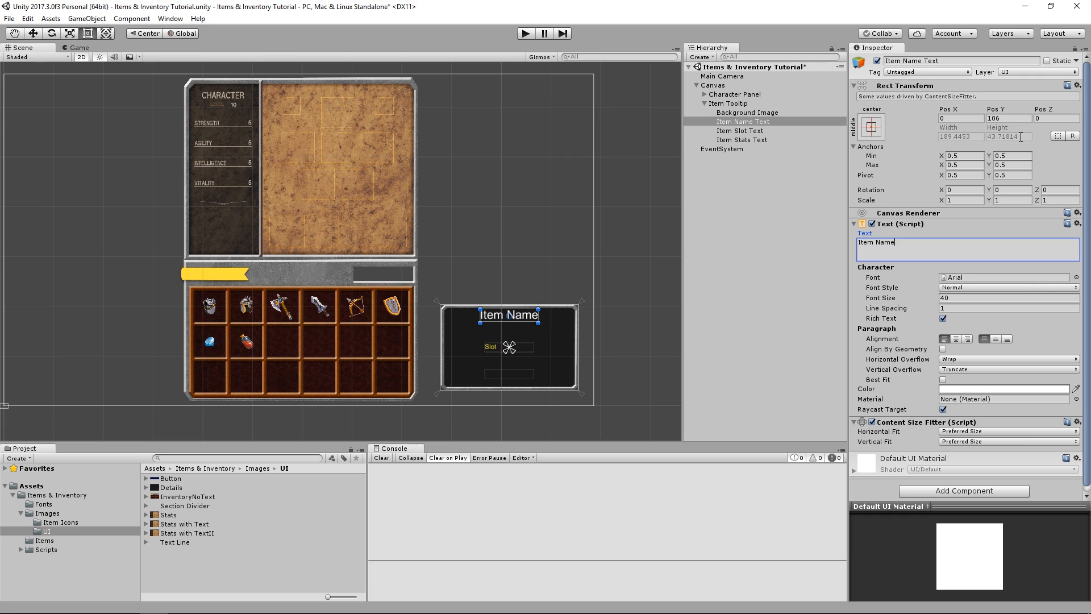
{"action": "key", "text": "ctrl+s"}
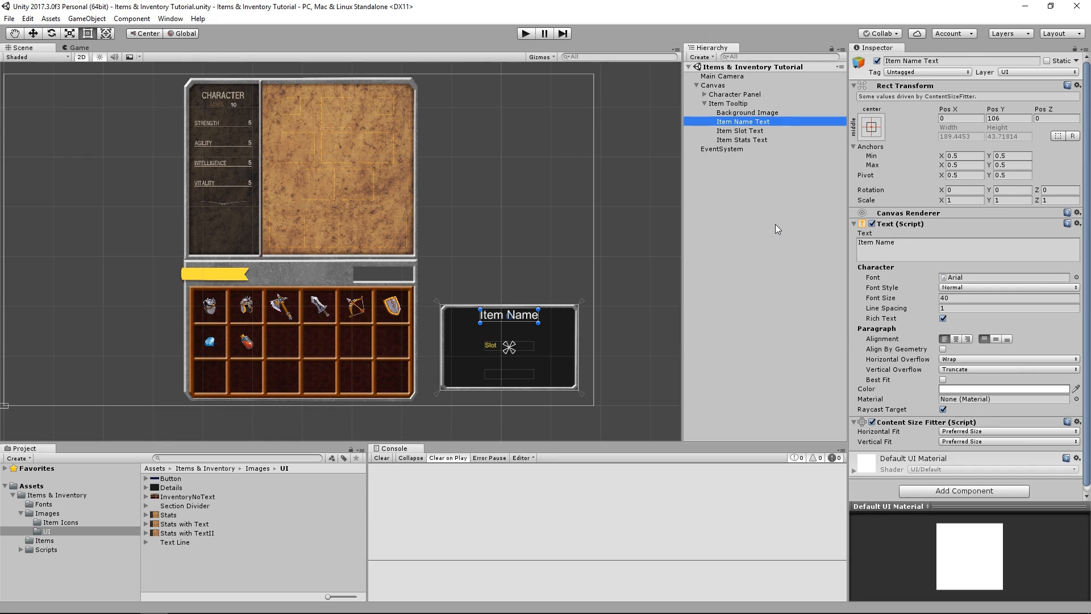
Step: Add a Layout Element component to Item Name Text and save the scene
{"action": "left_click", "coordinate": [966, 491]}
{"action": "type", "text": "l"}
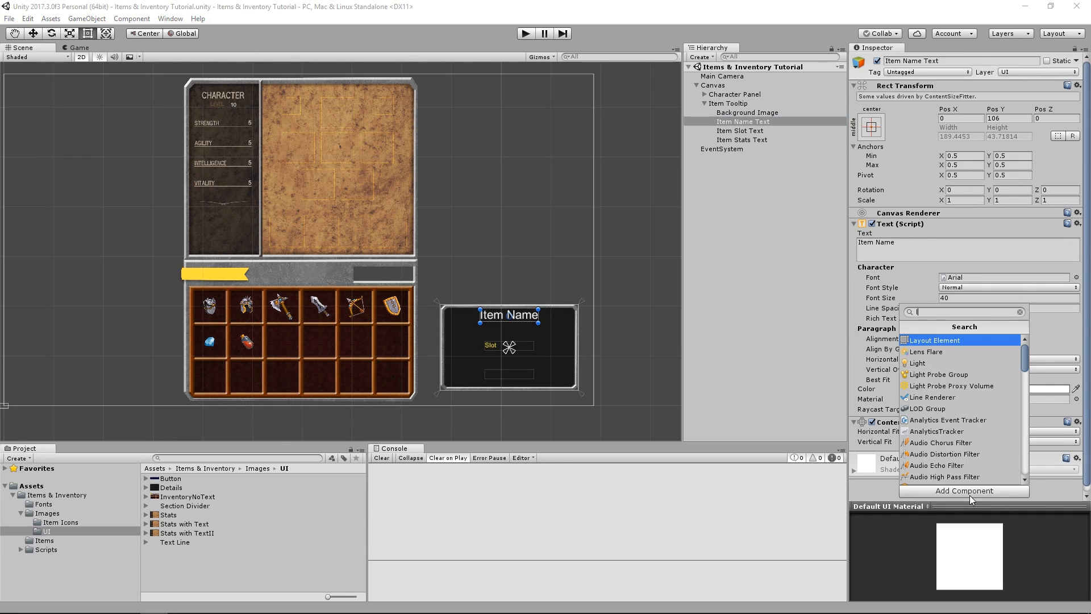
{"action": "type", "text": "ayout e"}
{"action": "key", "text": "Return"}
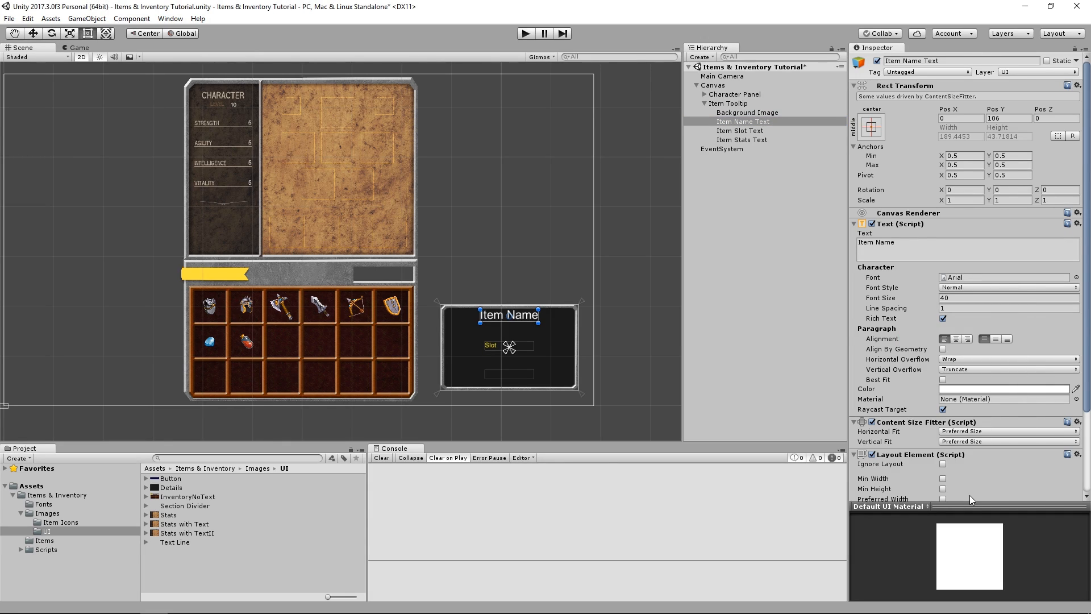
{"action": "scroll", "coordinate": [975, 480], "scroll_direction": "down", "scroll_amount": 3}
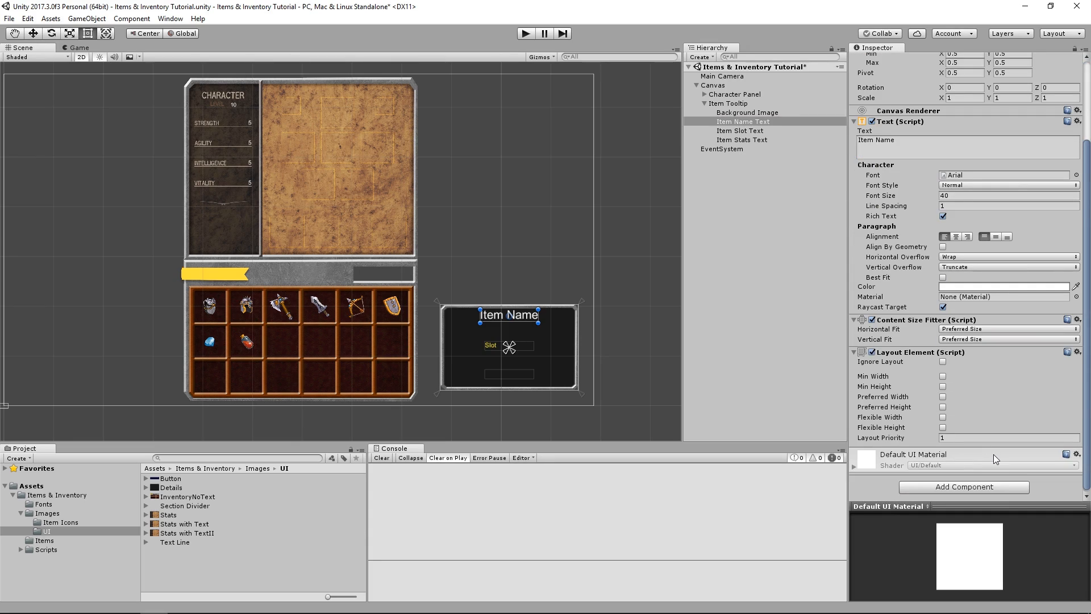
{"action": "key", "text": "ctrl+s"}
{"action": "scroll", "coordinate": [993, 455], "scroll_direction": "up", "scroll_amount": 1}
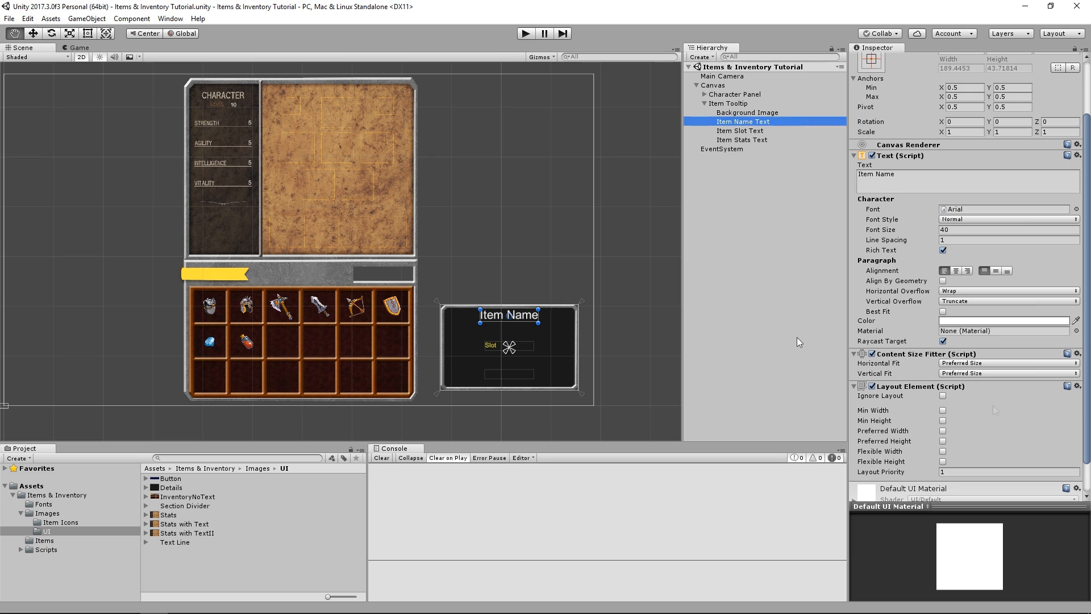
Step: Enable the minimum width in the Layout Element of Item Name Text and set it to 50
{"action": "left_click", "coordinate": [964, 420]}
{"action": "left_click", "coordinate": [944, 410]}
{"action": "left_click", "coordinate": [959, 411]}
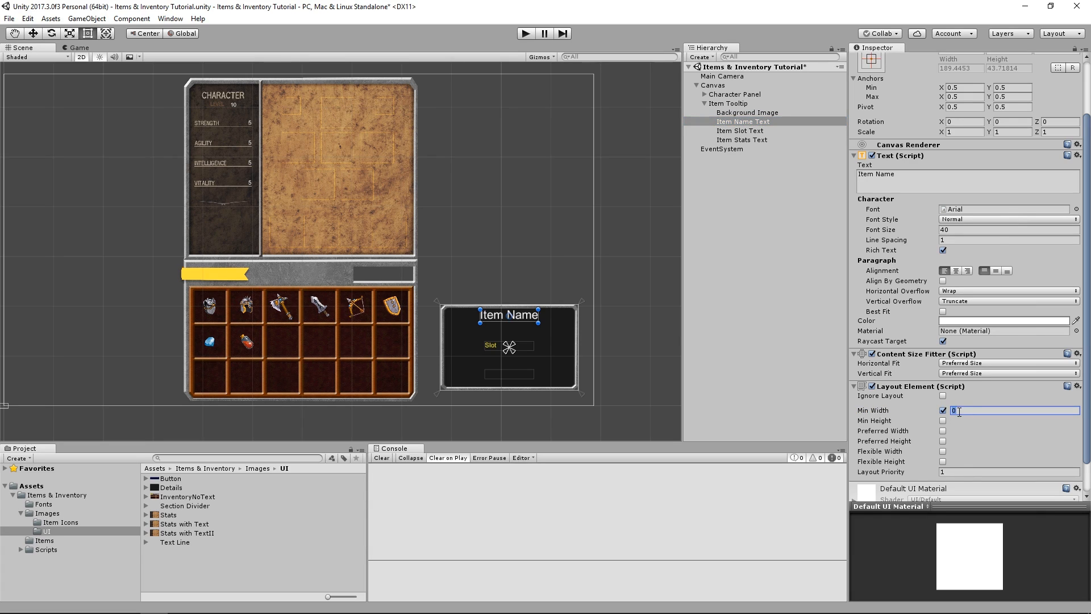
{"action": "type", "text": "50"}
{"action": "key", "text": "Return"}
Step: Shorten the content of Item Name Text to the single letter "I" to test the minimum width
{"action": "left_click", "coordinate": [893, 175]}
{"action": "double_click", "coordinate": [894, 175]}
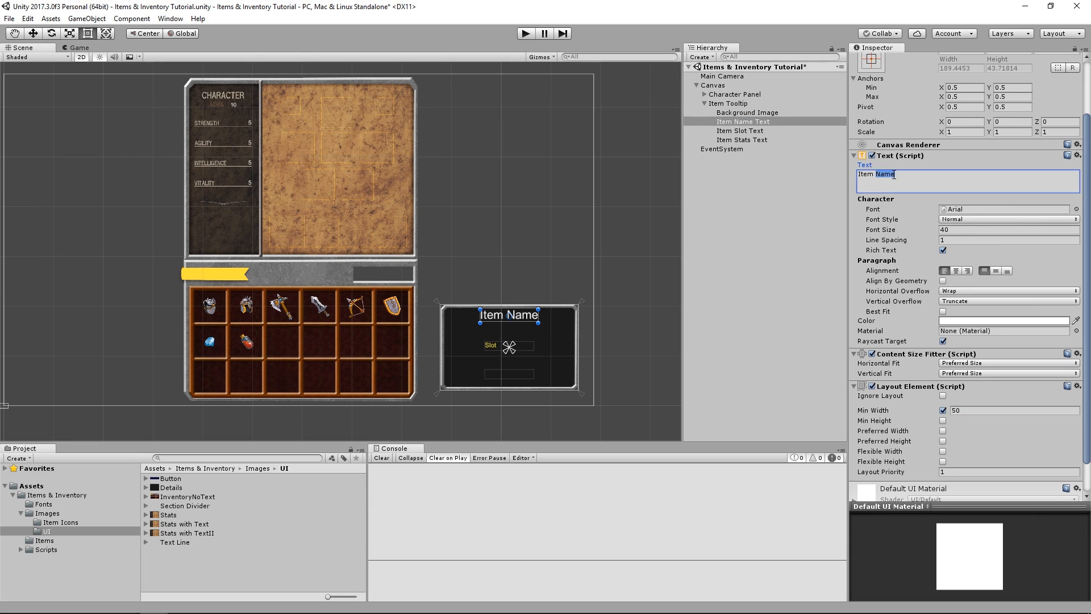
{"action": "key", "text": "BackSpace"}
{"action": "key", "text": "BackSpace"}
{"action": "key", "text": "BackSpace"}
{"action": "key", "text": "BackSpace"}
{"action": "key", "text": "BackSpace"}
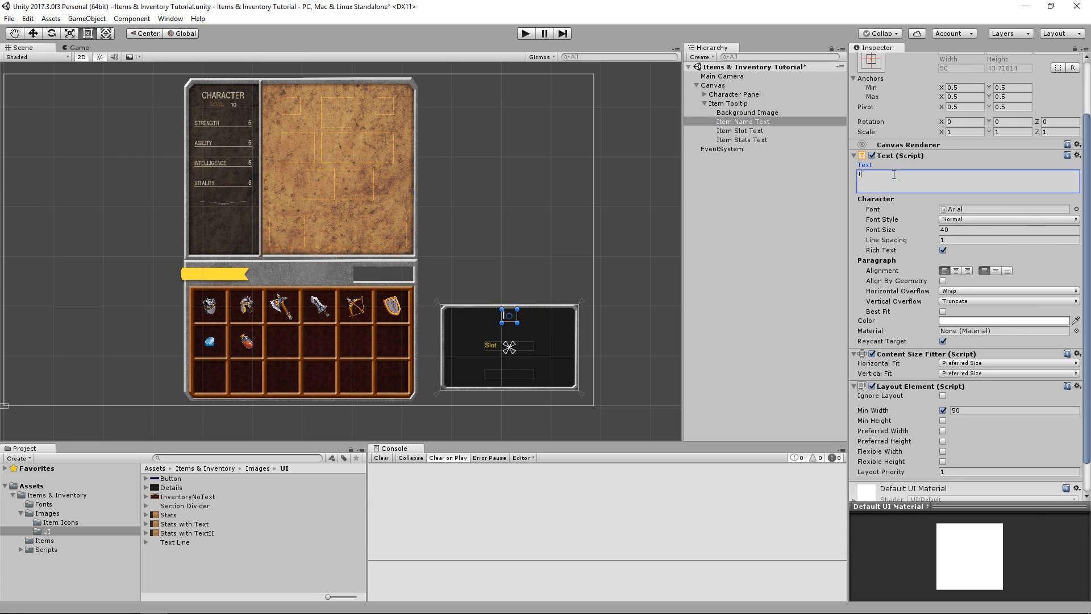
Step: Set the Layout Element's minimum width to 100 and restore the text to "Item Name"
{"action": "left_click", "coordinate": [987, 410]}
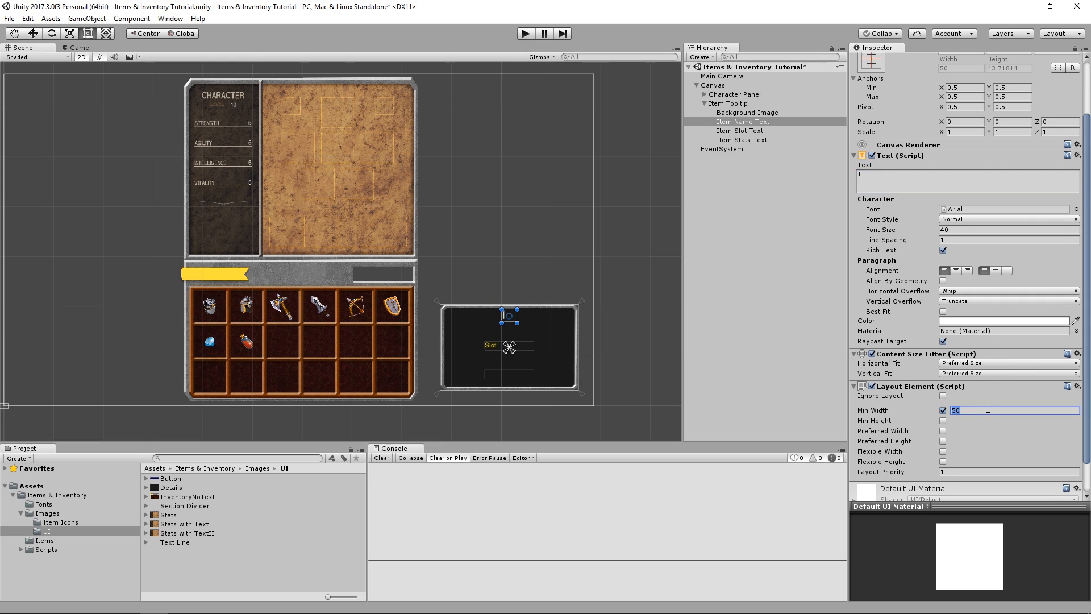
{"action": "type", "text": "100"}
{"action": "left_click", "coordinate": [892, 174]}
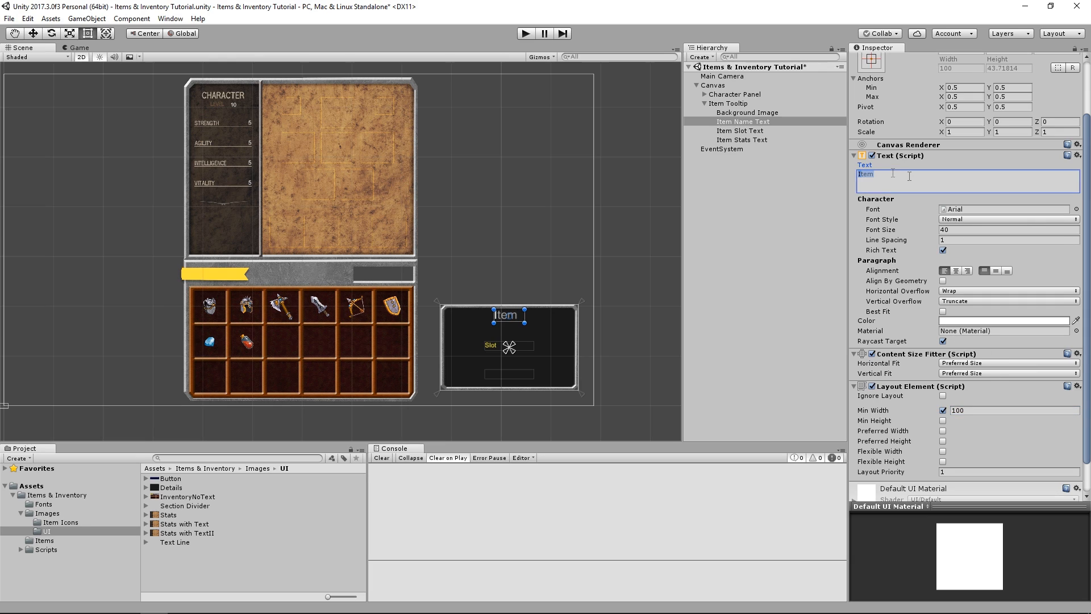
{"action": "type", "text": "Item Name"}
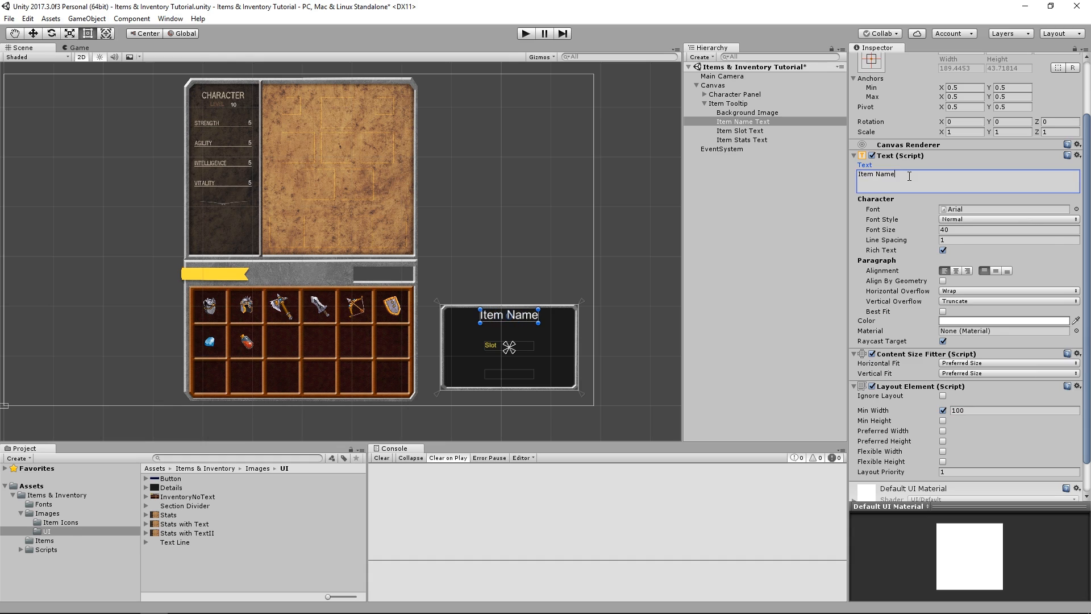
Step: Set the minimum width of Item Name Text's Layout Element to 100.5
{"action": "left_click", "coordinate": [950, 410]}
{"action": "type", "text": ".5"}
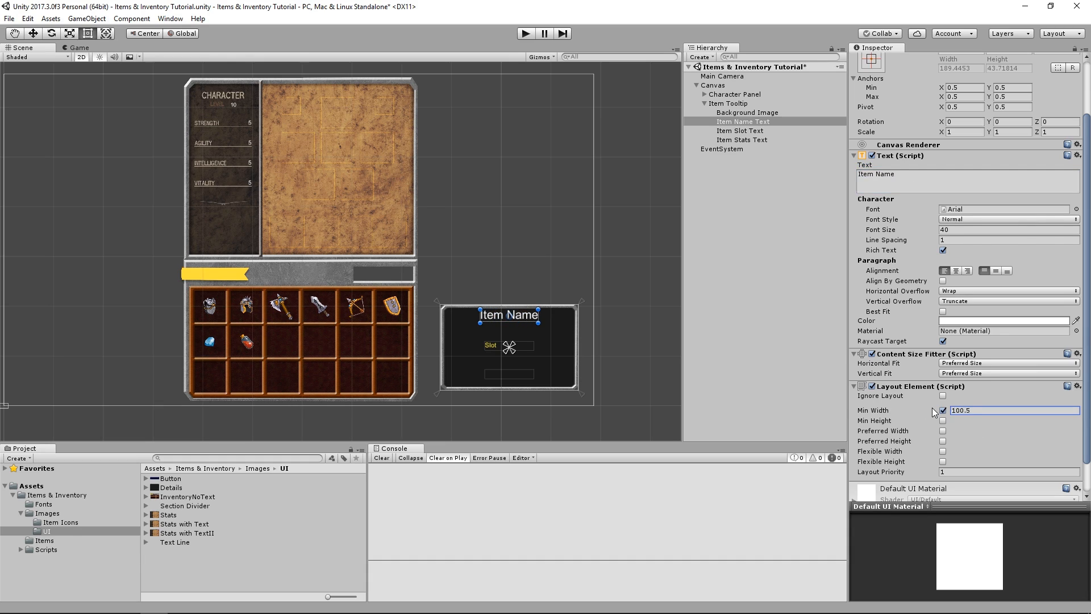
{"action": "key", "text": "Return"}
Step: Try enabling the Layout Element's preferred width, and undo that change
{"action": "left_click", "coordinate": [942, 432]}
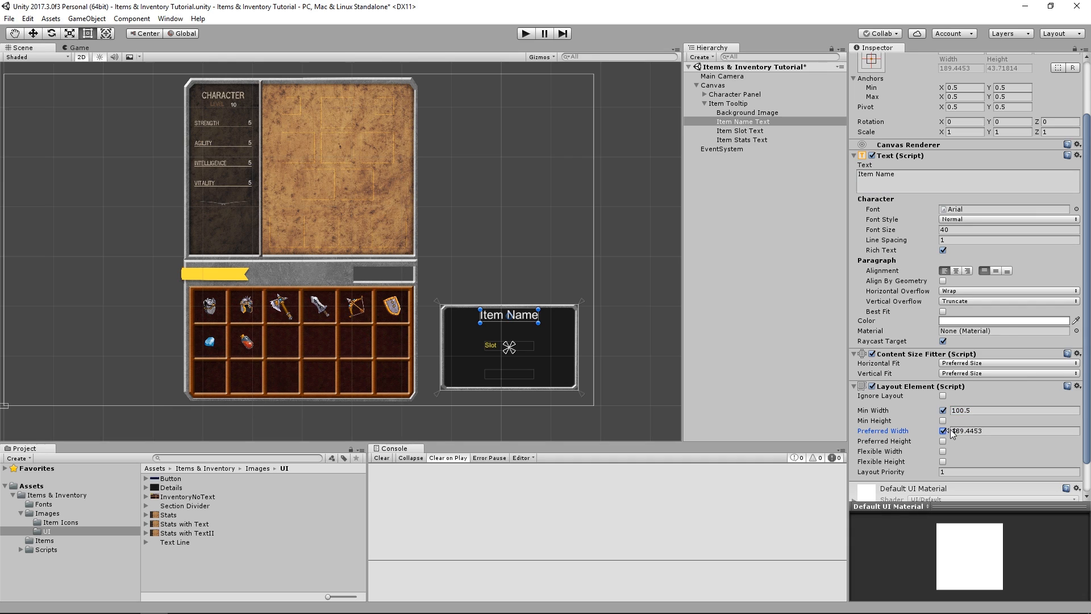
{"action": "mouse_move", "coordinate": [895, 430]}
{"action": "left_mouse_down"}
{"action": "mouse_move", "coordinate": [752, 428]}
{"action": "mouse_move", "coordinate": [875, 426]}
{"action": "left_mouse_up"}
{"action": "key", "text": "ctrl+z"}
{"action": "key", "text": "ctrl+z"}
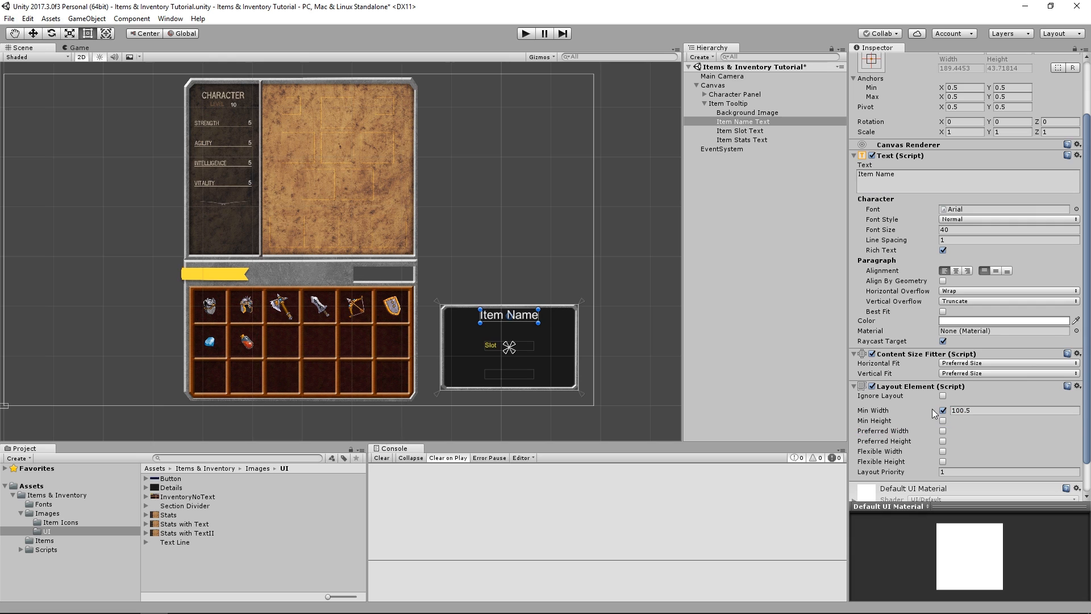
Step: Disable the Layout Element's minimum width, save the scene, and remove the Content Size Fitter from Item Name Text
{"action": "left_click", "coordinate": [943, 410]}
{"action": "key", "text": "ctrl+s"}
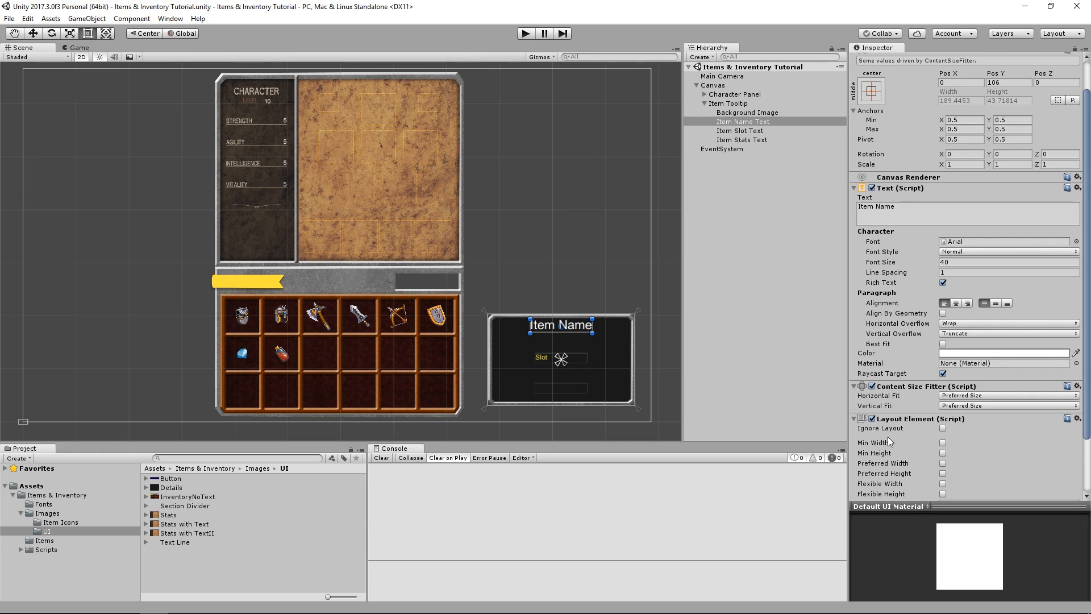
{"action": "right_click", "coordinate": [921, 387]}
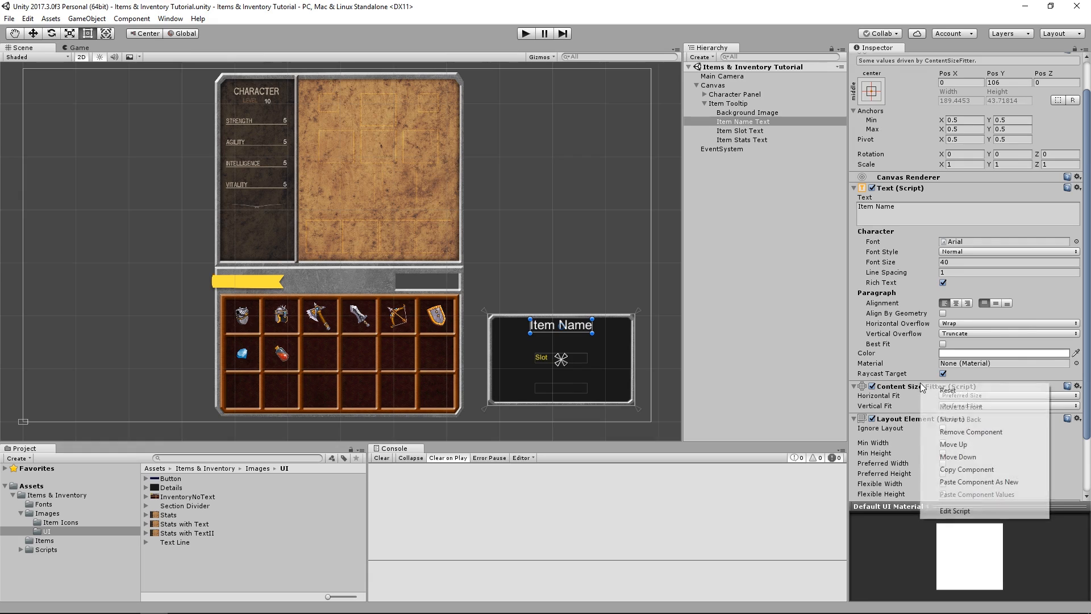
{"action": "left_click", "coordinate": [985, 432]}
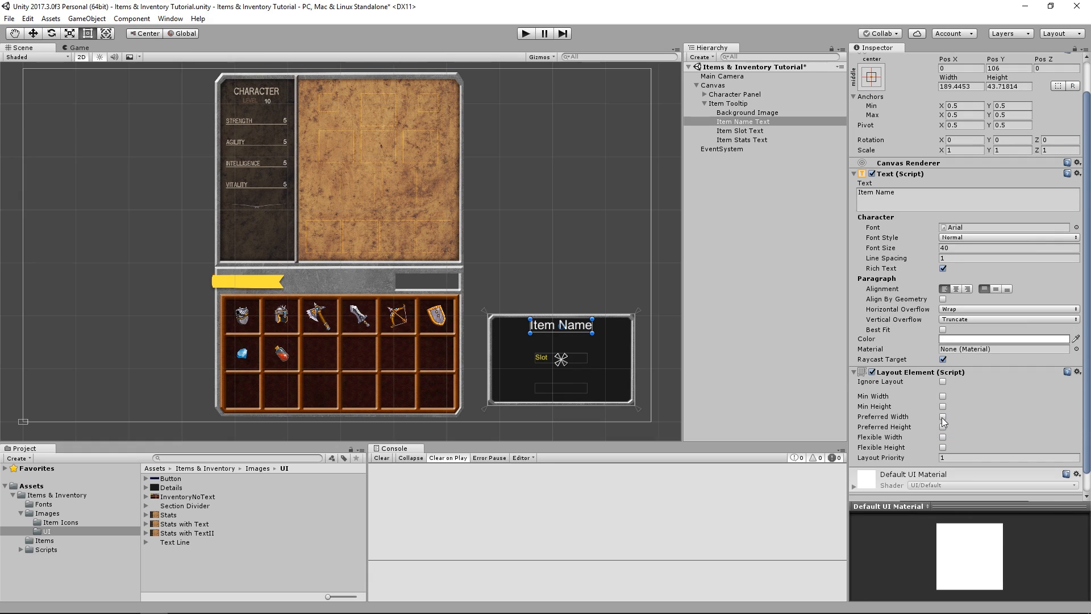
Step: Enable the Layout Element's preferred width and height, and set the preferred width to 217.3
{"action": "left_click", "coordinate": [943, 417]}
{"action": "left_click", "coordinate": [943, 426]}
{"action": "left_click", "coordinate": [978, 417]}
{"action": "type", "text": "210.9"}
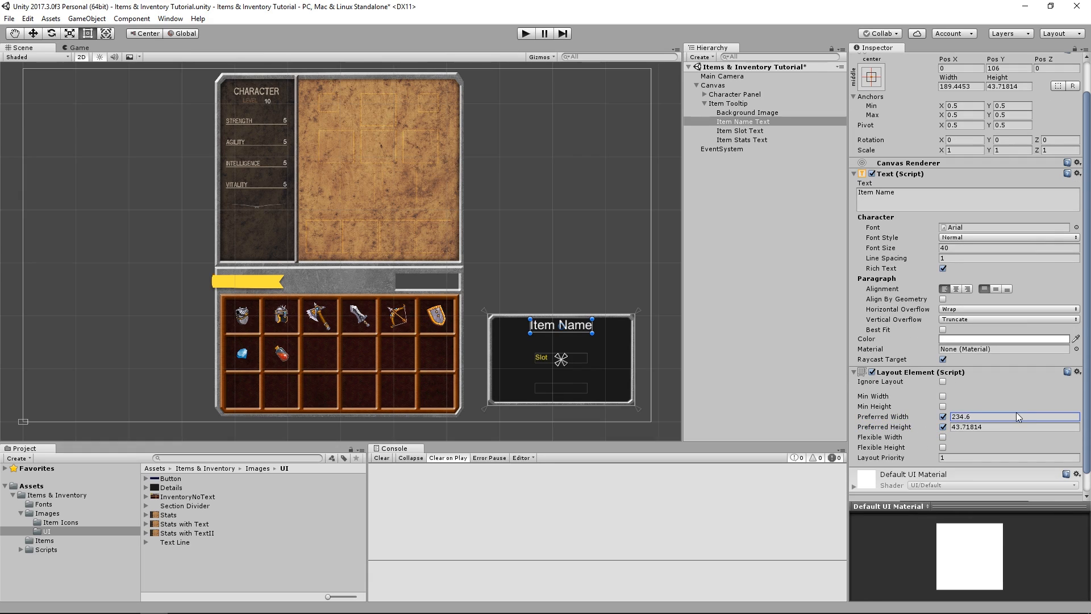
{"action": "key", "text": "BackSpace"}
{"action": "key", "text": "BackSpace"}
{"action": "key", "text": "BackSpace"}
{"action": "type", "text": "7.3"}
{"action": "key", "text": "Return"}
Step: Set the Layout Element's preferred height to 87.6
{"action": "left_click", "coordinate": [960, 427]}
{"action": "type", "text": "87.6"}
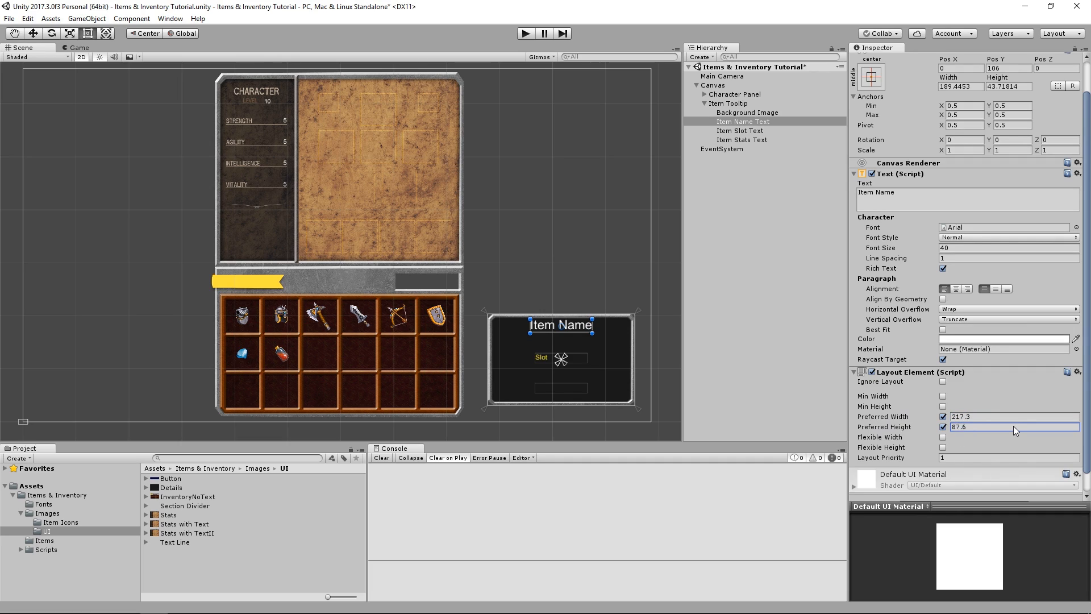
{"action": "key", "text": "Return"}
{"action": "left_click", "coordinate": [913, 398]}
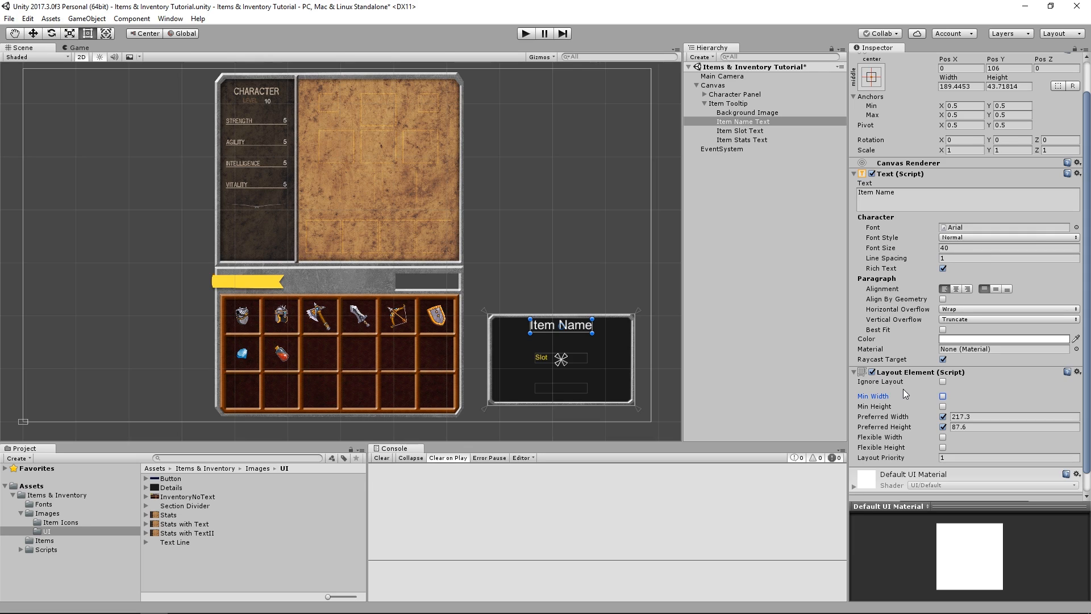
{"action": "key", "text": "ctrl+z"}
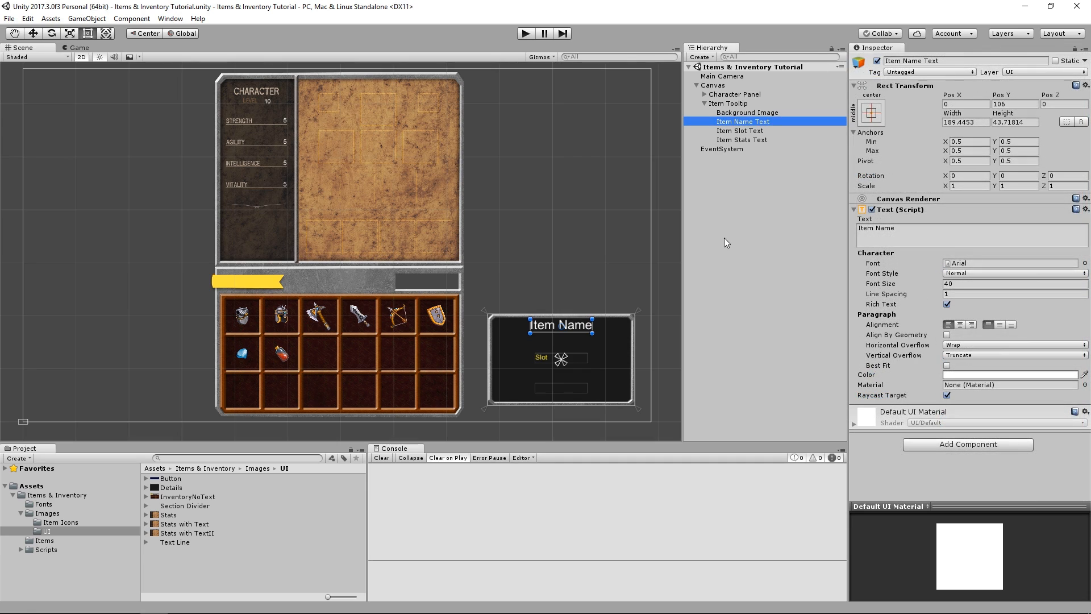
Step: Add a Vertical Layout Group component to the Item Tooltip object
{"action": "left_click", "coordinate": [752, 104]}
{"action": "left_click", "coordinate": [972, 204]}
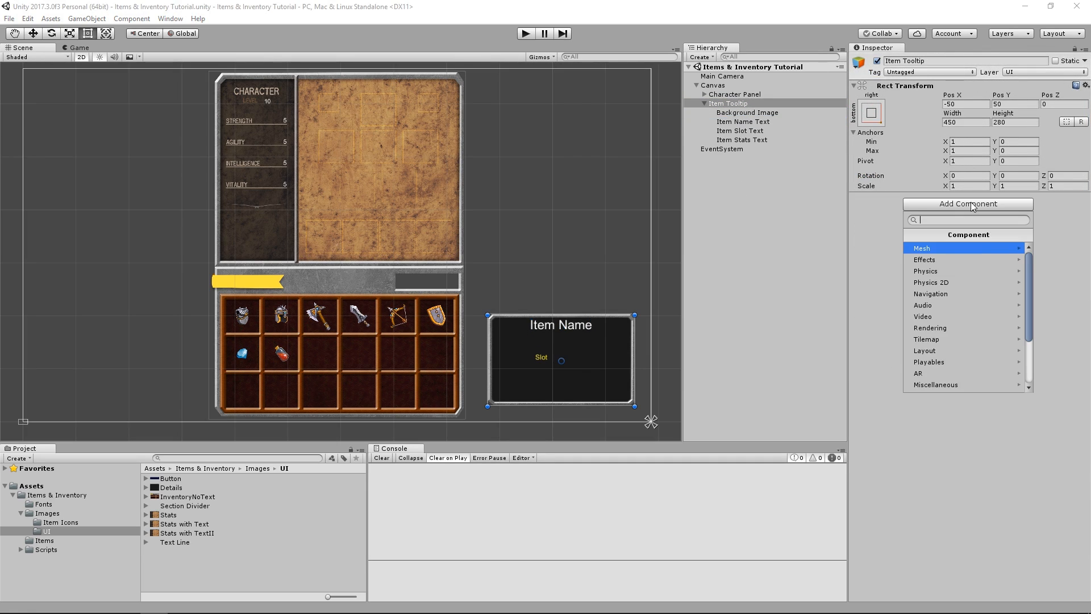
{"action": "type", "text": "verti"}
{"action": "key", "text": "Return"}
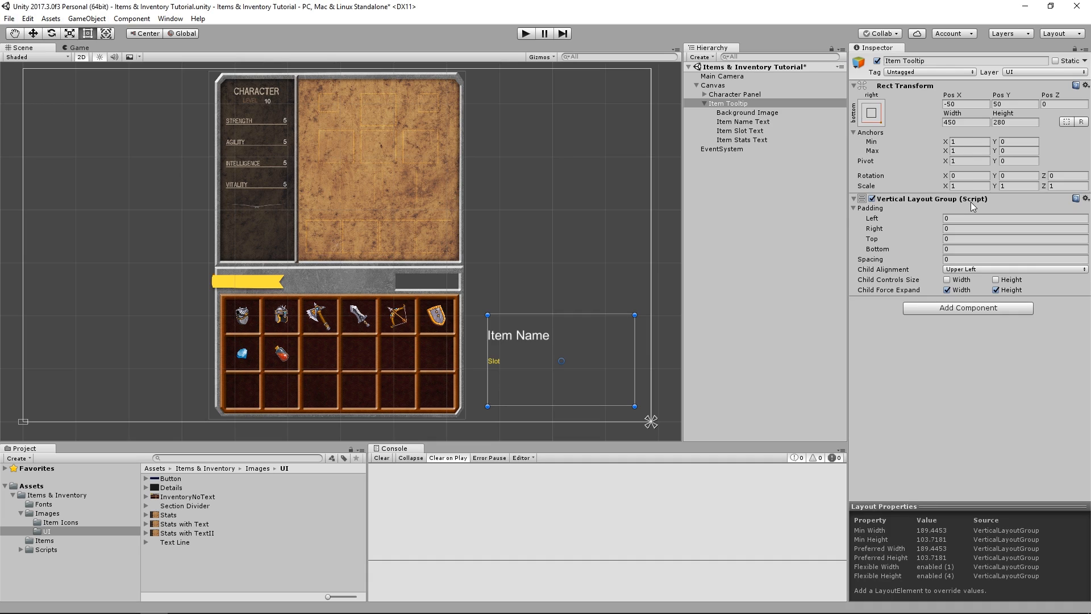